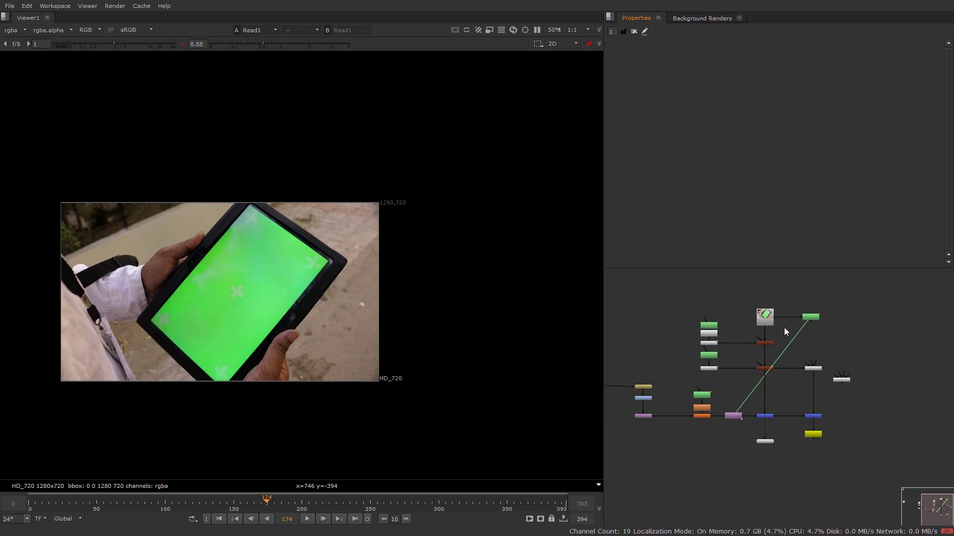
# Step: Compare the finished tablet screen-replacement composite with the original green-screen plate and examine the existing node tree
pyautogui.scroll(4, 784, 332)
pyautogui.moveTo(714, 279); pyautogui.dragTo(801, 331)
pyautogui.click(800, 331)
pyautogui.moveTo(813, 361); pyautogui.dragTo(792, 228, button='middle')
pyautogui.click(789, 381)
pyautogui.moveTo(788, 382); pyautogui.dragTo(899, 436)
pyautogui.press('1')
pyautogui.moveTo(834, 456); pyautogui.dragTo(855, 499, button='middle')
pyautogui.moveTo(781, 277); pyautogui.dragTo(837, 378, button='middle')
pyautogui.moveTo(851, 366); pyautogui.dragTo(784, 300)
pyautogui.press('1')
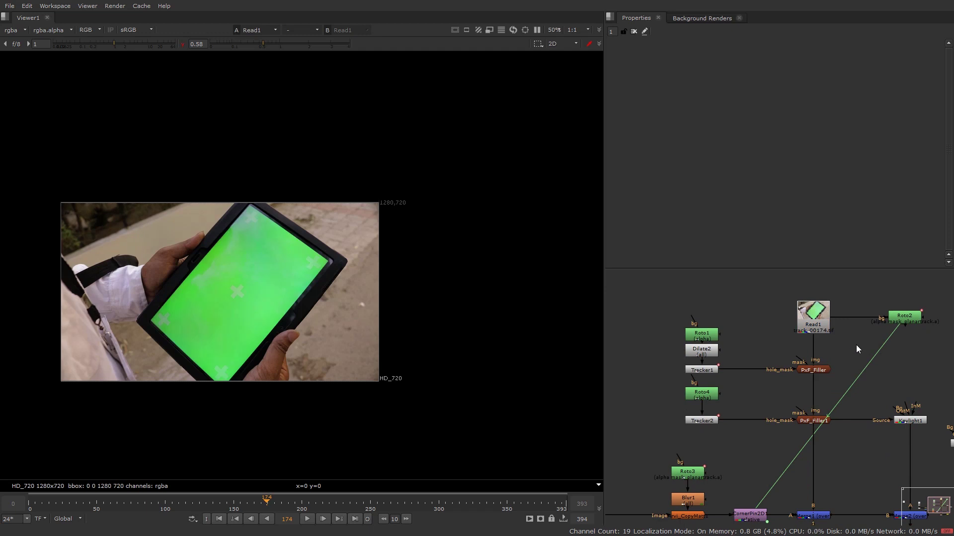
pyautogui.moveTo(768, 349); pyautogui.dragTo(836, 293)
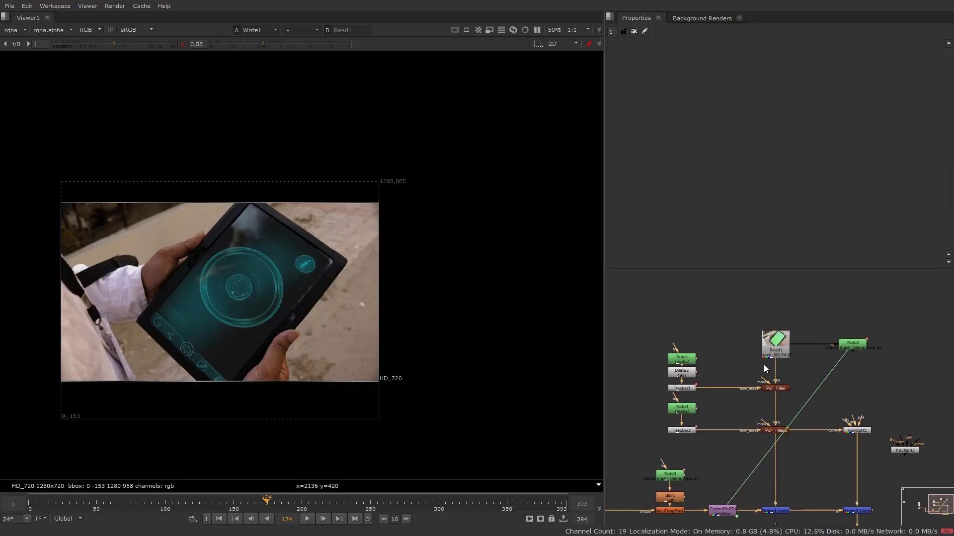
# Step: Duplicate the green-screen tablet's Read1 node into an empty area of the node graph
pyautogui.moveTo(751, 366)
pyautogui.mouseDown()
pyautogui.moveTo(865, 305)
pyautogui.moveTo(731, 375)
pyautogui.mouseUp()
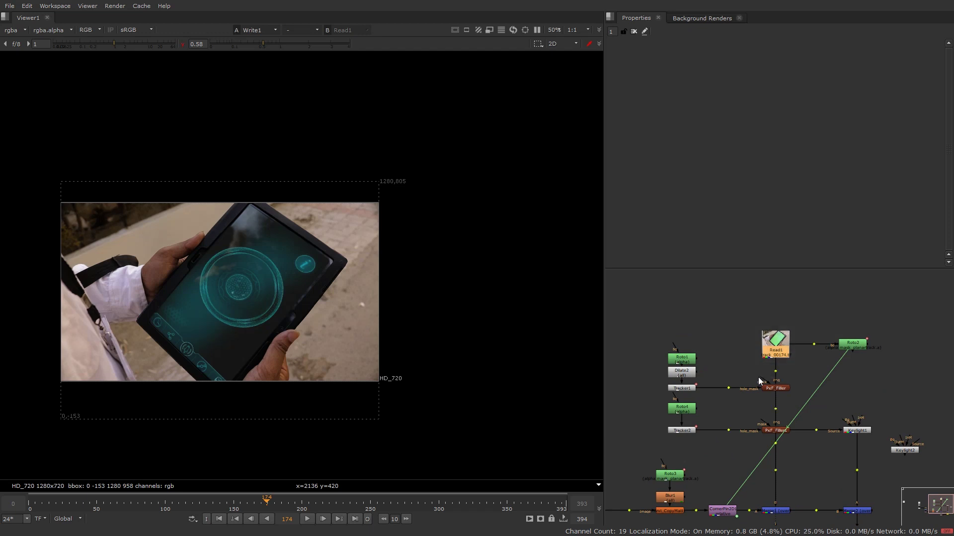
pyautogui.scroll(-3, 757, 377)
pyautogui.moveTo(790, 379); pyautogui.dragTo(922, 362, button='middle')
pyautogui.moveTo(673, 336); pyautogui.dragTo(908, 334, button='middle')
pyautogui.hotkey('ctrl', 'v')
pyautogui.scroll(2, 675, 326)
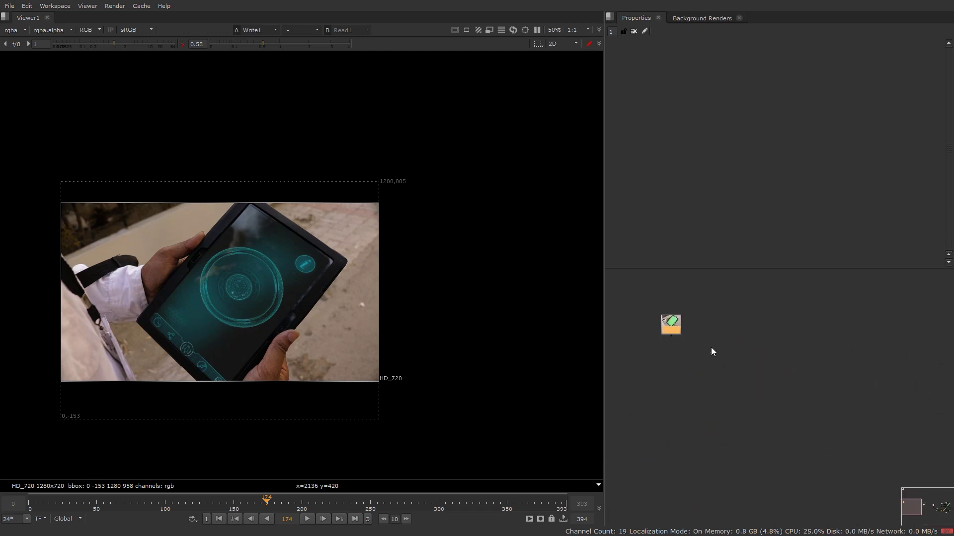
# Step: Move the Viewer1 node out of the old tree and place it beneath the duplicated Read node
pyautogui.scroll(-4, 706, 346)
pyautogui.moveTo(874, 366); pyautogui.dragTo(718, 363, button='middle')
pyautogui.scroll(3, 895, 409)
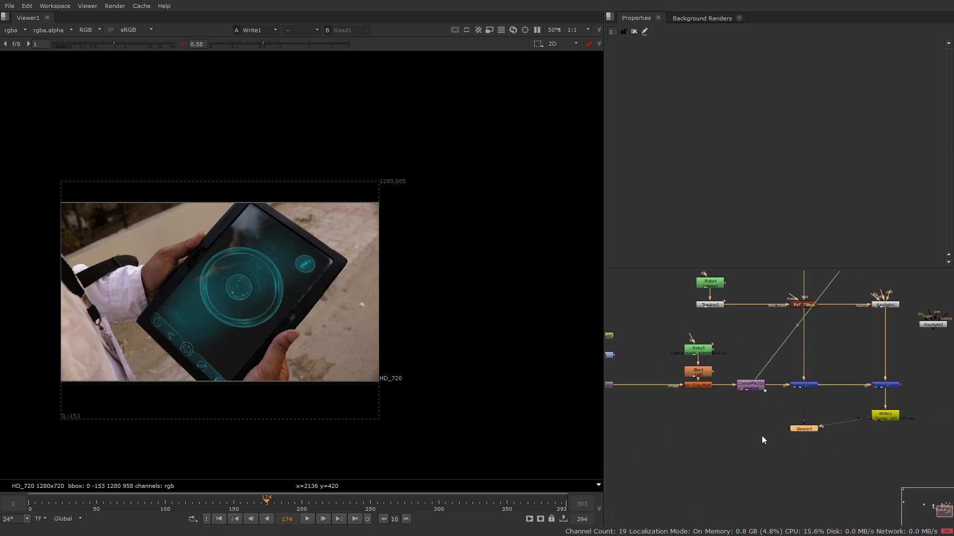
pyautogui.scroll(3, 738, 431)
pyautogui.moveTo(767, 442); pyautogui.dragTo(611, 385)
pyautogui.moveTo(645, 377); pyautogui.dragTo(755, 462, button='middle')
pyautogui.moveTo(770, 465); pyautogui.dragTo(788, 458)
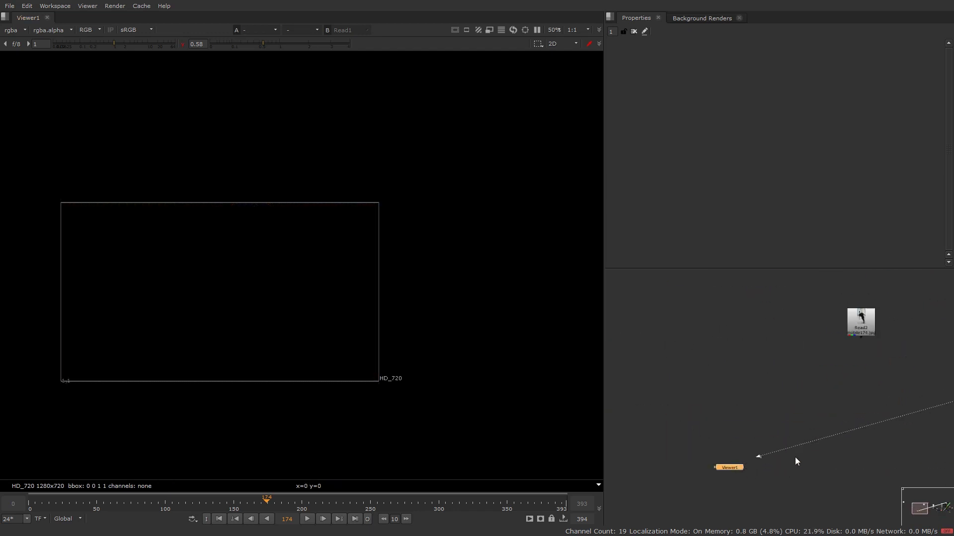
pyautogui.moveTo(731, 467); pyautogui.dragTo(839, 460)
pyautogui.scroll(-3, 800, 447)
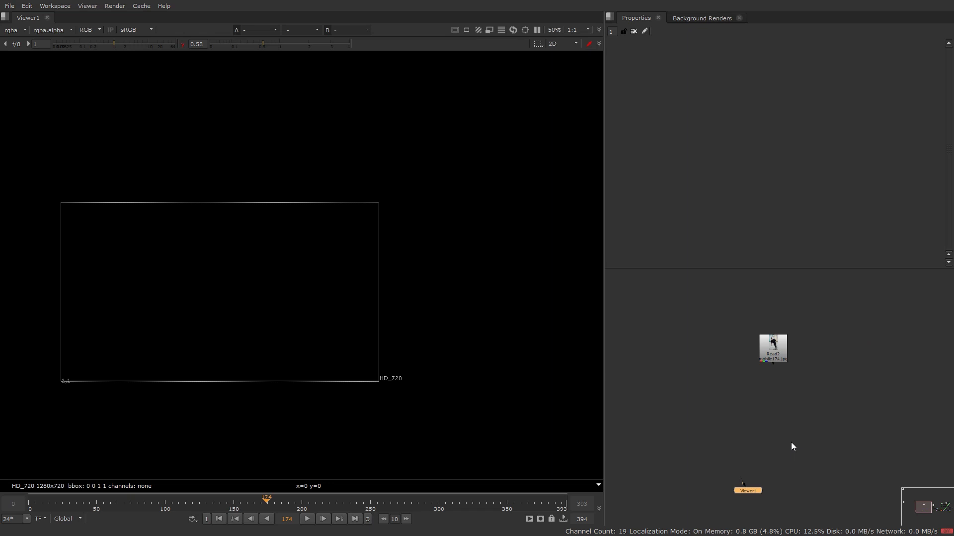
pyautogui.moveTo(893, 449); pyautogui.dragTo(934, 449, button='middle')
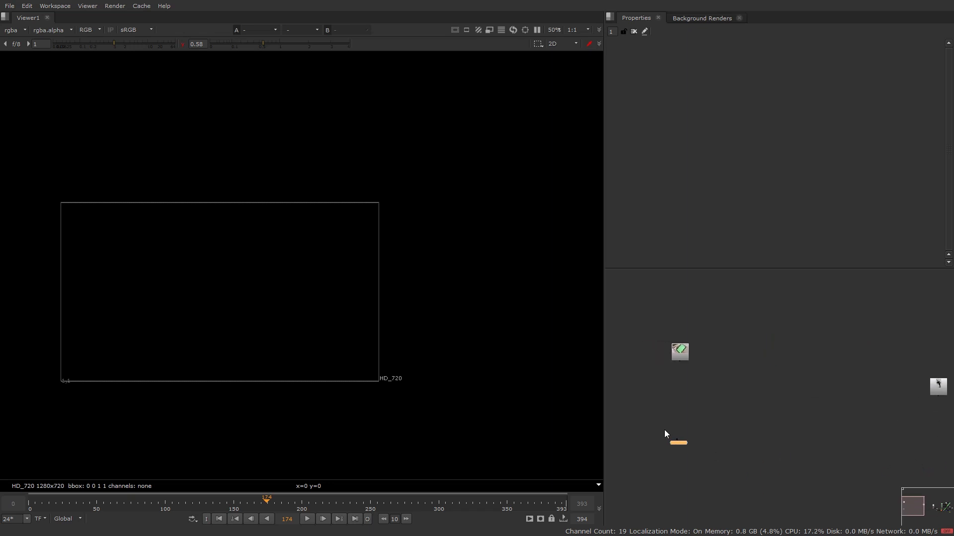
pyautogui.scroll(3, 676, 435)
# Step: Connect Viewer1 to the Read4 node, align the two nodes, open Read4's properties and display its footage
pyautogui.moveTo(684, 454)
pyautogui.mouseDown()
pyautogui.moveTo(668, 323)
pyautogui.moveTo(690, 455)
pyautogui.mouseUp()
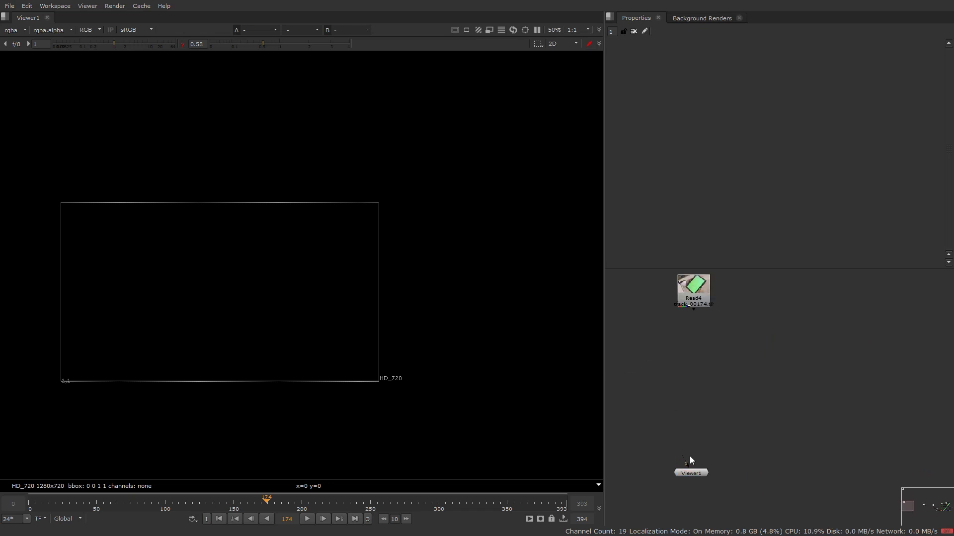
pyautogui.moveTo(676, 329)
pyautogui.mouseDown()
pyautogui.moveTo(690, 299)
pyautogui.moveTo(689, 320)
pyautogui.mouseUp()
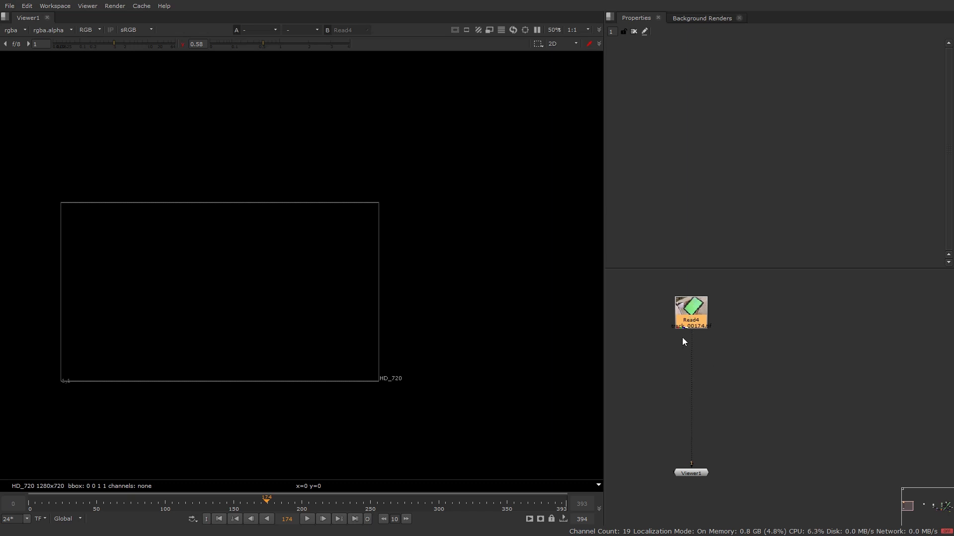
pyautogui.doubleClick(694, 311)
pyautogui.click(697, 473)
pyautogui.moveTo(697, 473); pyautogui.dragTo(747, 469, button='middle')
pyautogui.moveTo(814, 432); pyautogui.dragTo(780, 447, button='middle')
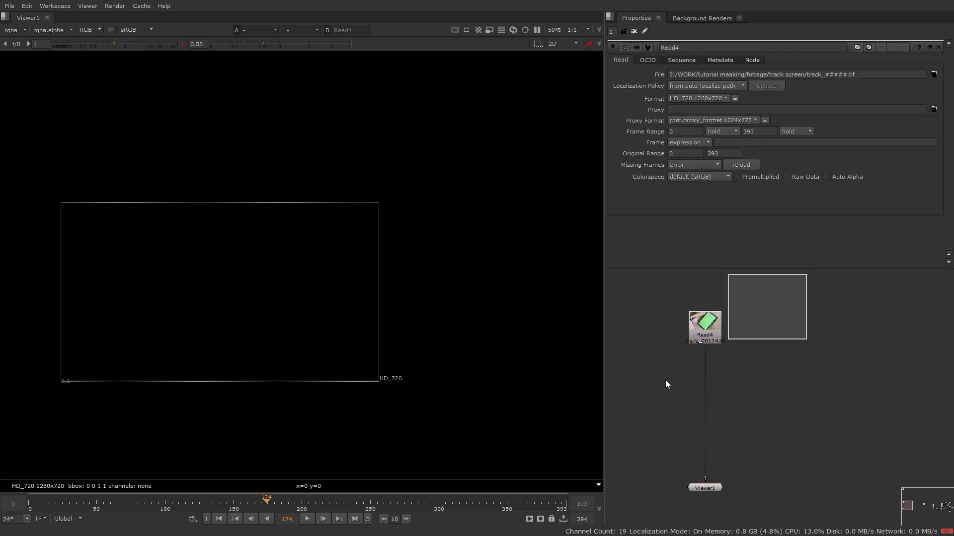
pyautogui.press('1')
pyautogui.moveTo(175, 264); pyautogui.dragTo(356, 245, button='middle')
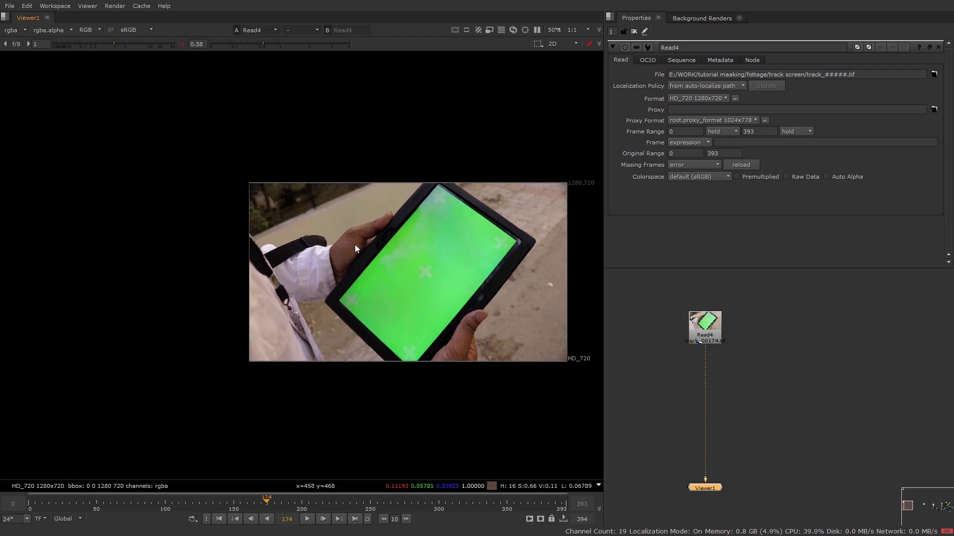
pyautogui.scroll(3, 356, 245)
pyautogui.scroll(-1, 428, 319)
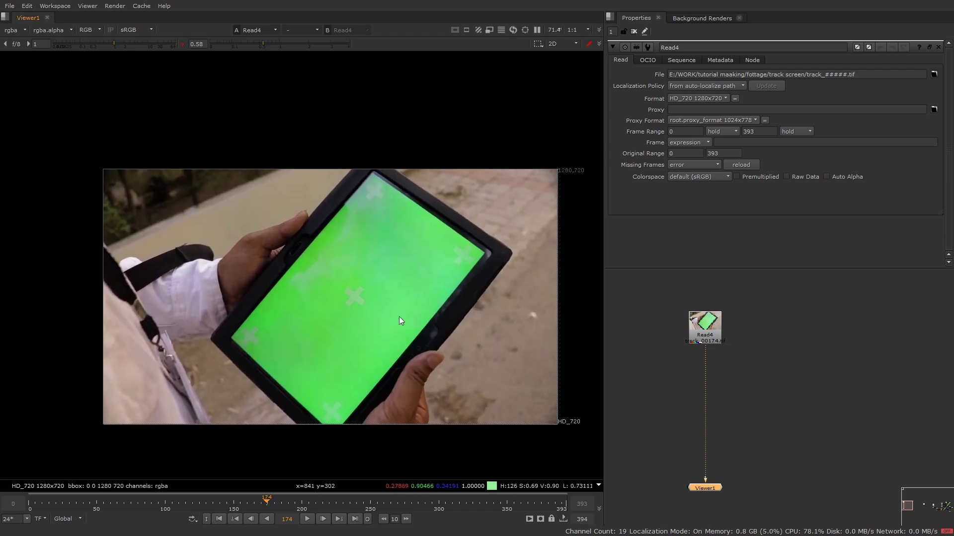
# Step: Play the tablet footage while examining the tracking markers in the red, blue and green channels, and stop playback in full colour
pyautogui.click(309, 519)
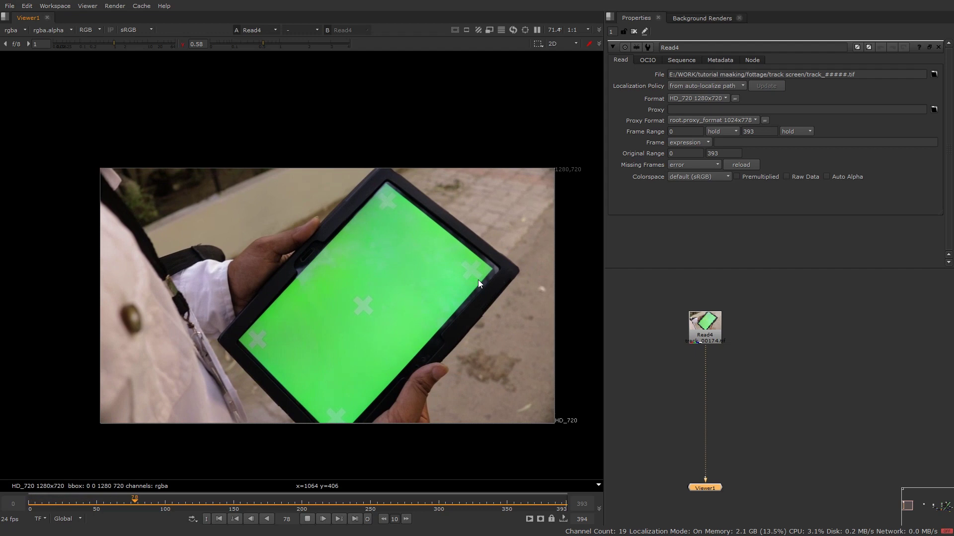
pyautogui.press('r')
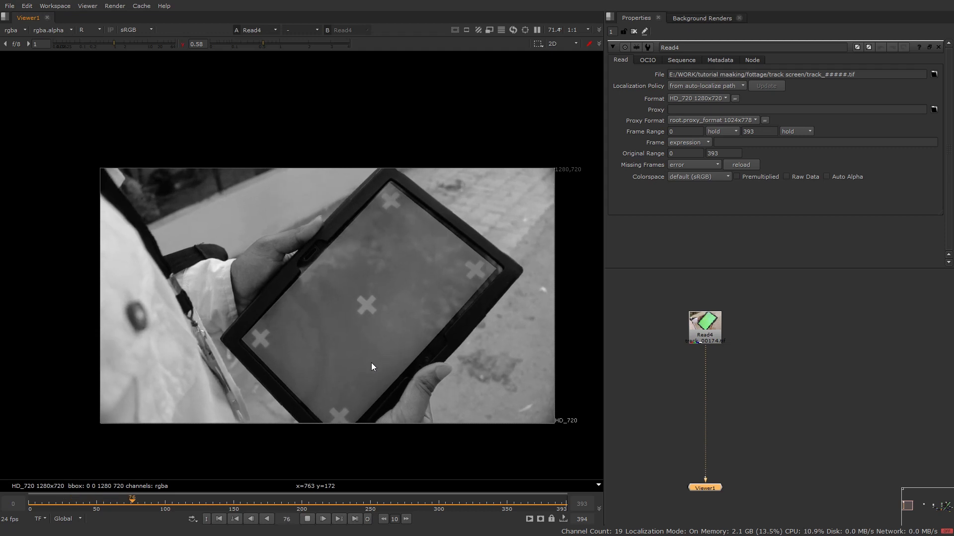
pyautogui.press('b')
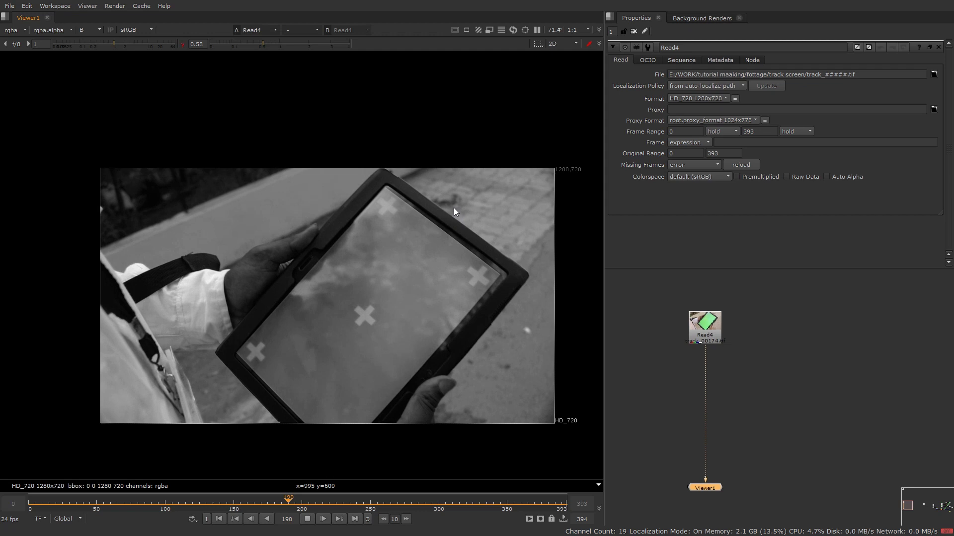
pyautogui.press('g')
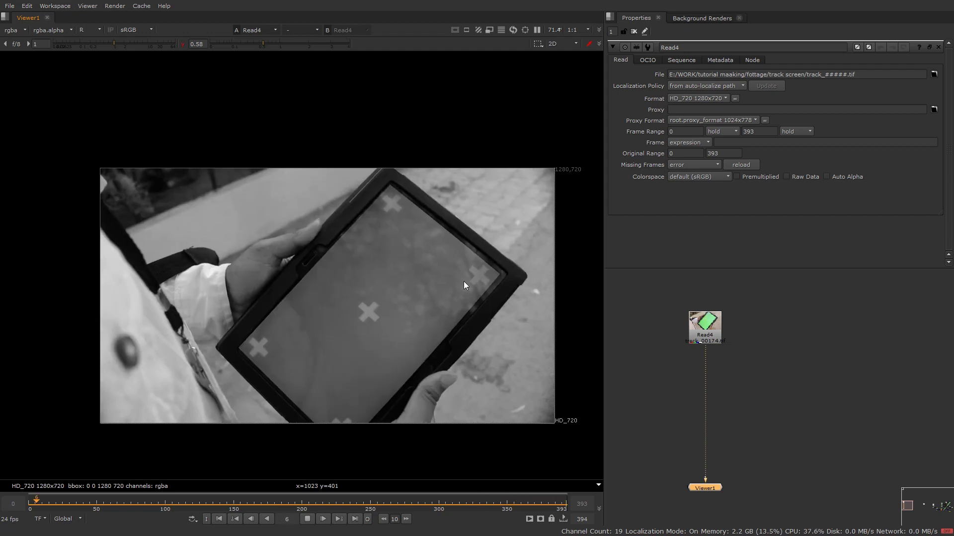
pyautogui.press('g')
pyautogui.click(304, 520)
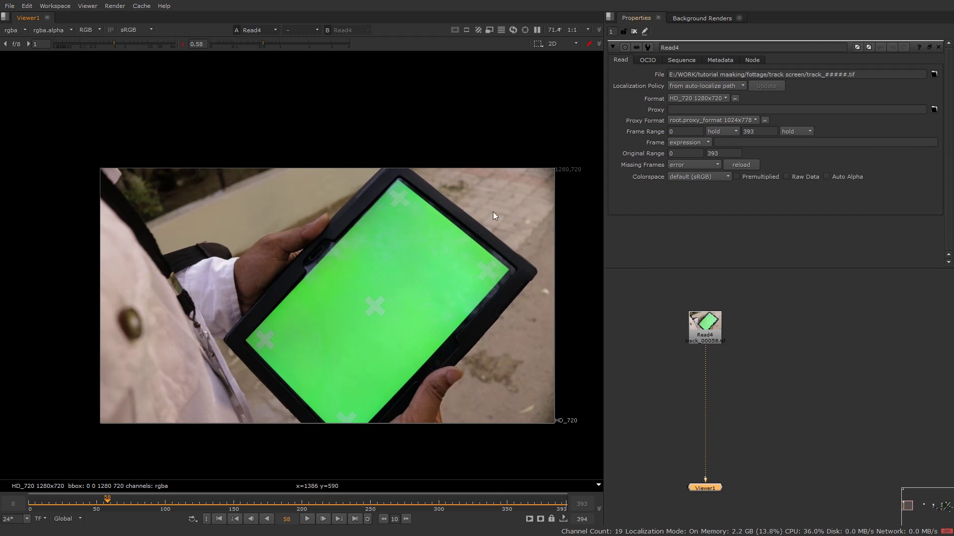
# Step: Add a PlanarTracker node and place it beside the Read4 node
pyautogui.moveTo(804, 340); pyautogui.dragTo(823, 357, button='middle')
pyautogui.click(782, 366)
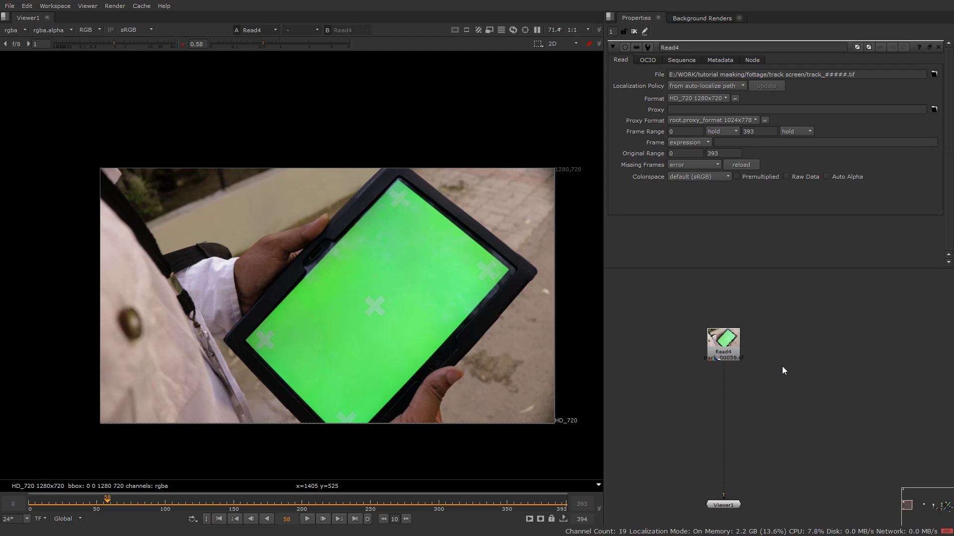
pyautogui.press('Tab')
pyautogui.write('plan')
pyautogui.write('ar')
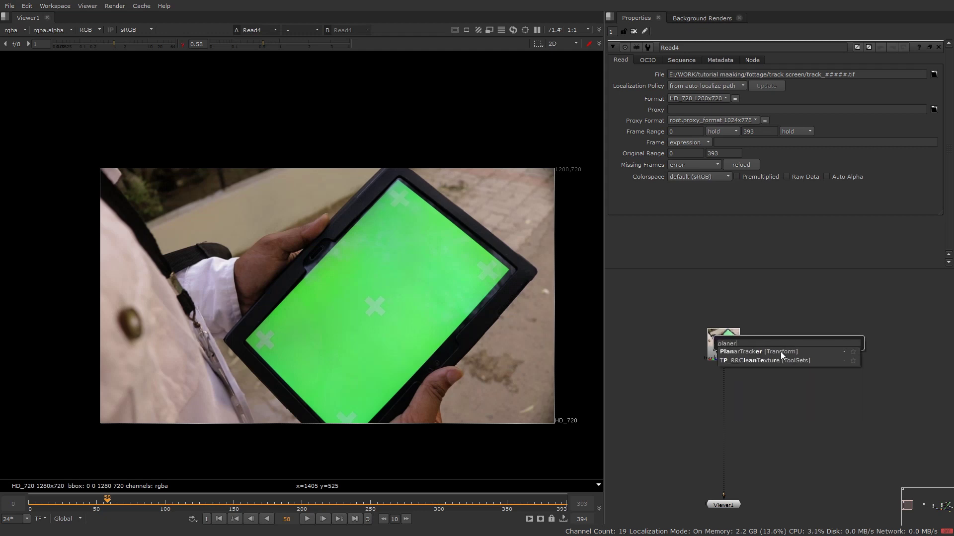
pyautogui.press('Return')
pyautogui.click(848, 374)
pyautogui.scroll(1, 820, 353)
pyautogui.moveTo(765, 326); pyautogui.dragTo(889, 379)
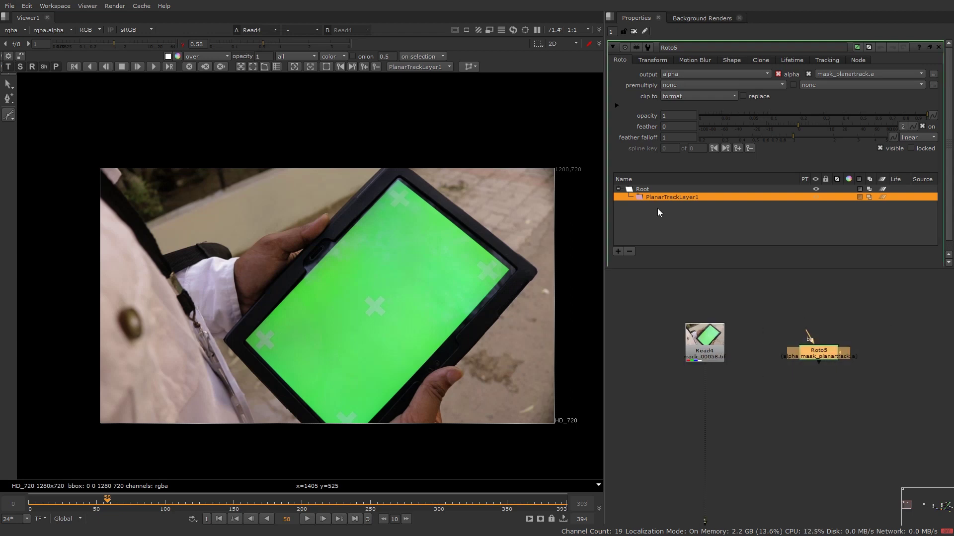
# Step: Check the clip's start and move the playhead to the last frame, 393
pyautogui.click(634, 189)
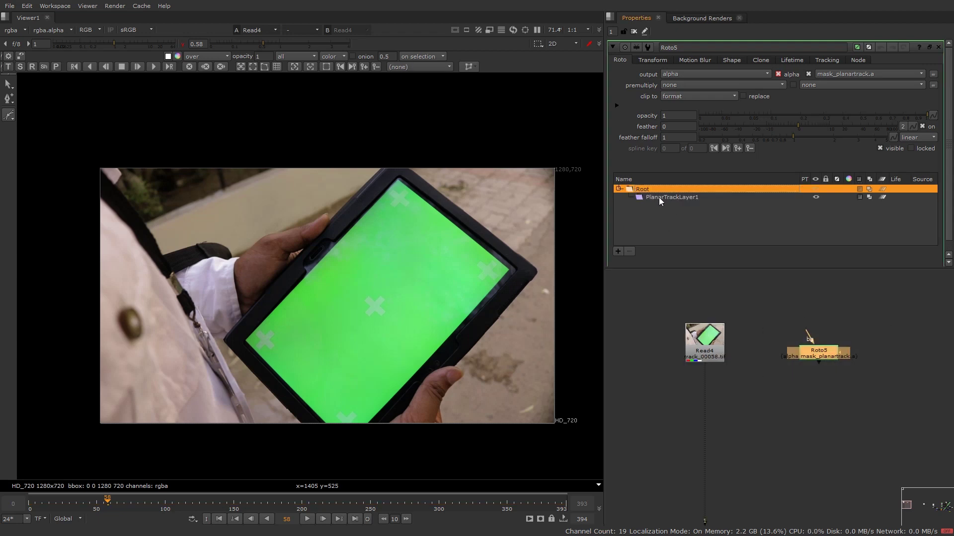
pyautogui.click(703, 199)
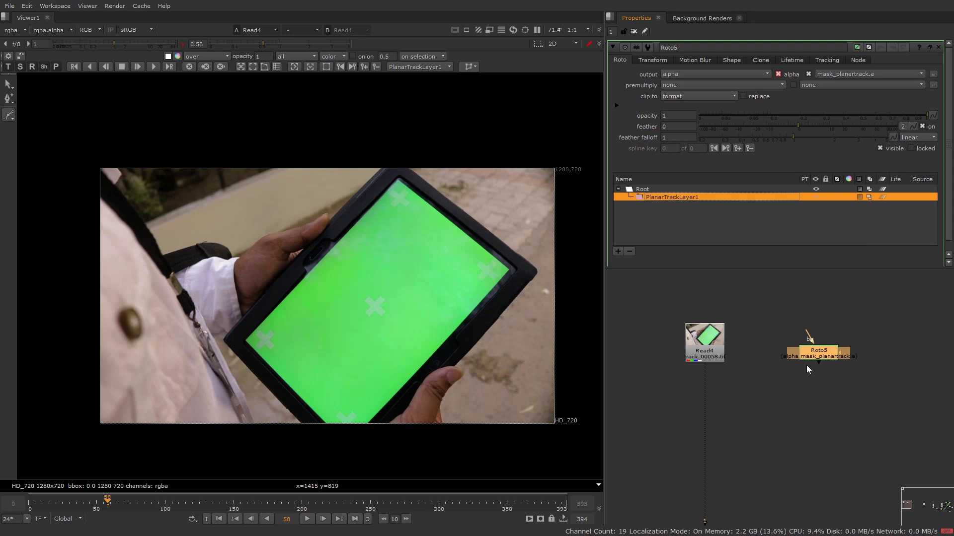
pyautogui.moveTo(107, 501); pyautogui.dragTo(31, 507)
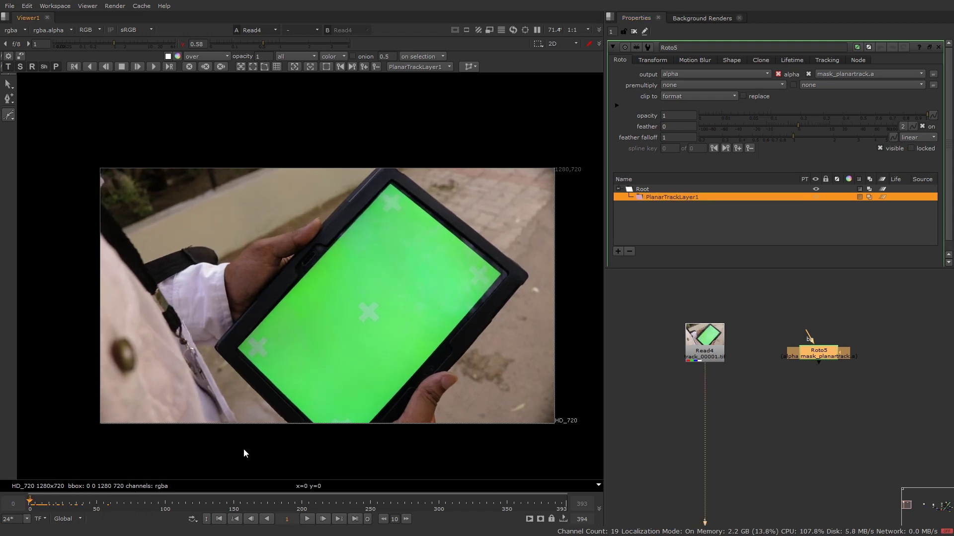
pyautogui.click(224, 457)
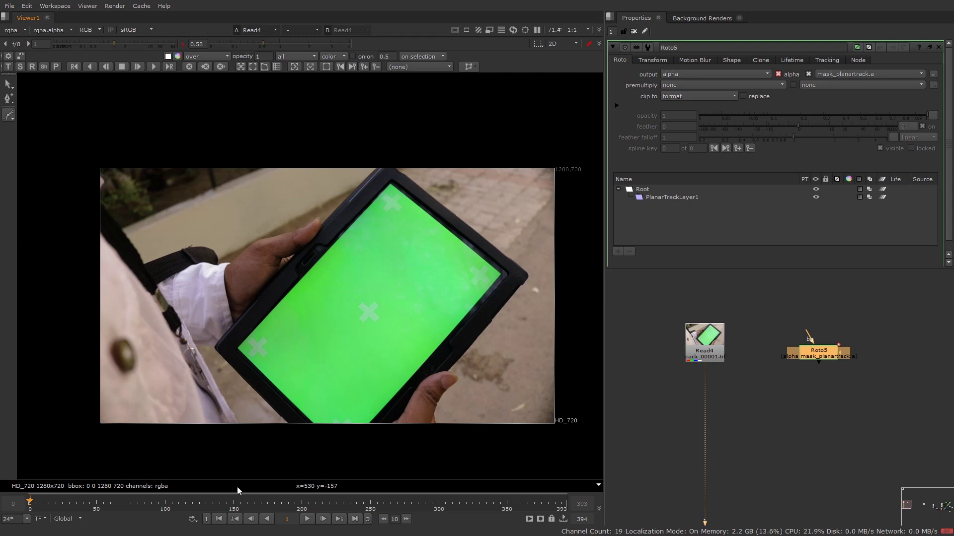
pyautogui.moveTo(32, 507); pyautogui.dragTo(346, 514)
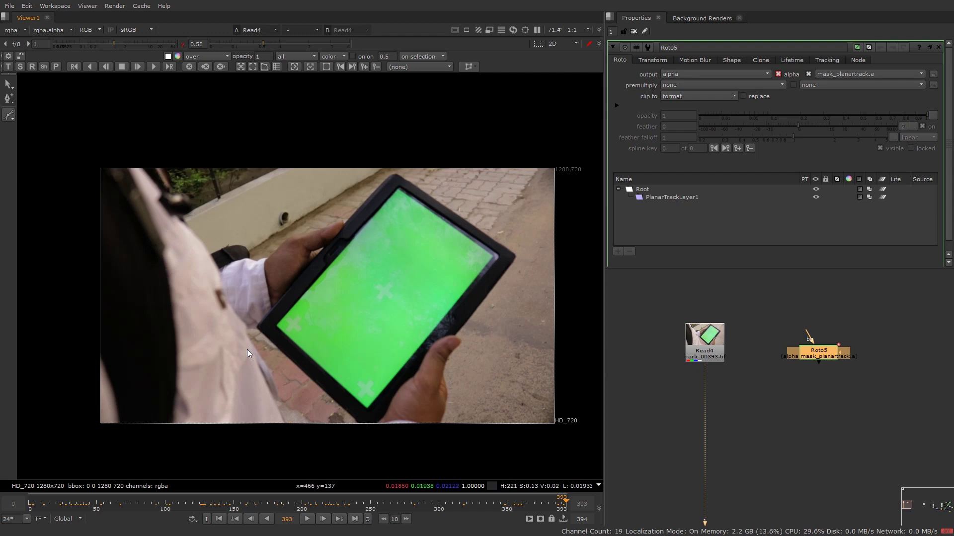
# Step: Draw a closed Bezier in PlanarTrackLayer1 around the tablet's black outer frame, tracing it in the red channel
pyautogui.click(708, 197)
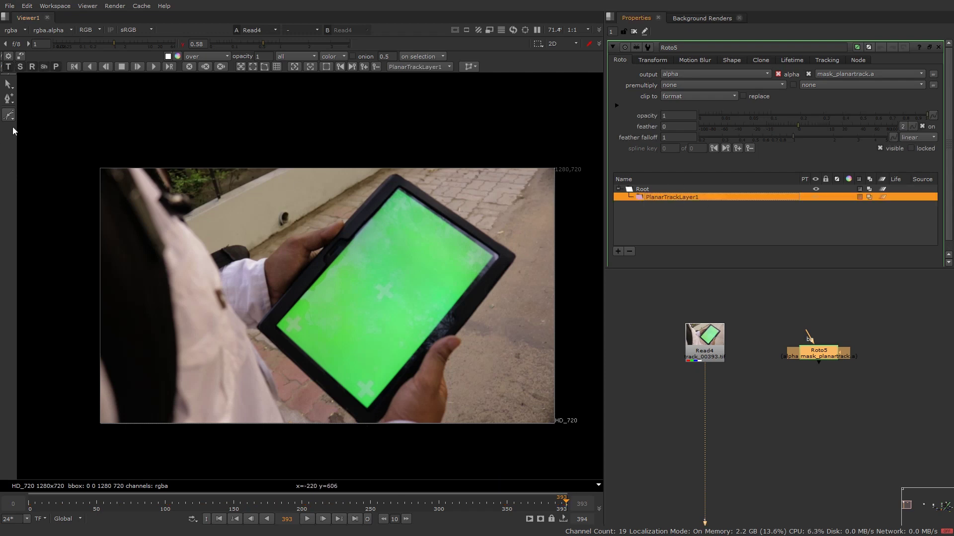
pyautogui.moveTo(266, 323); pyautogui.dragTo(277, 314)
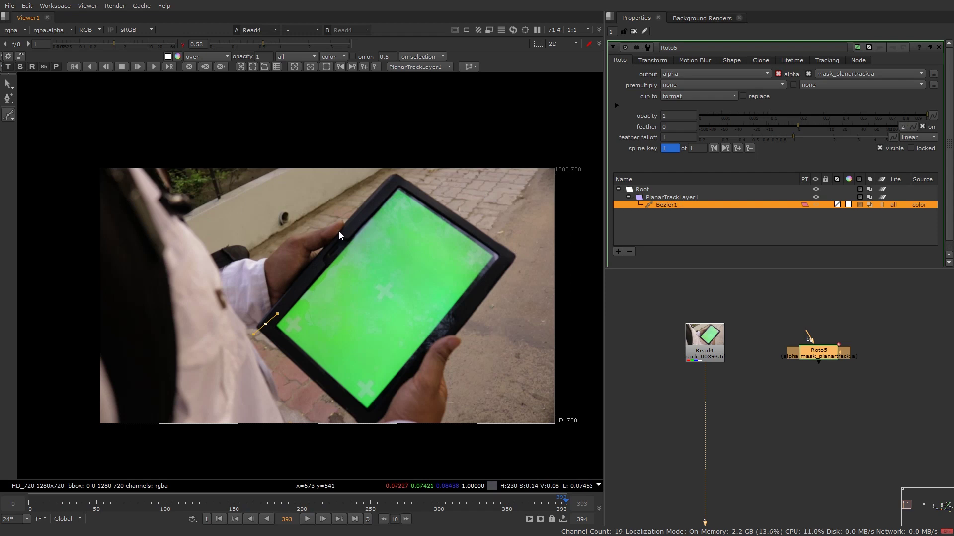
pyautogui.scroll(5, 343, 249)
pyautogui.press('r')
pyautogui.moveTo(350, 273); pyautogui.dragTo(366, 258)
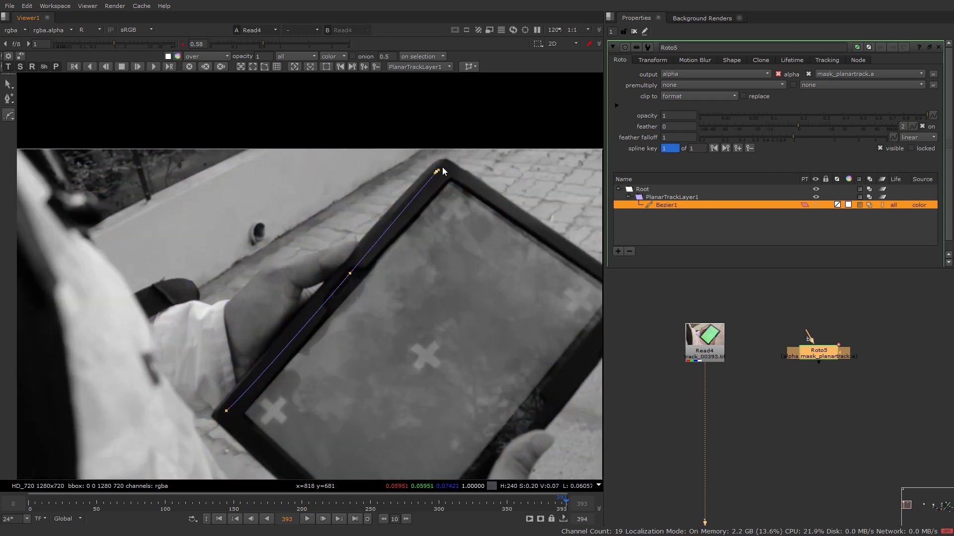
pyautogui.moveTo(474, 216); pyautogui.dragTo(295, 184, button='middle')
pyautogui.moveTo(452, 258); pyautogui.dragTo(456, 260)
pyautogui.moveTo(427, 316); pyautogui.dragTo(461, 272, button='middle')
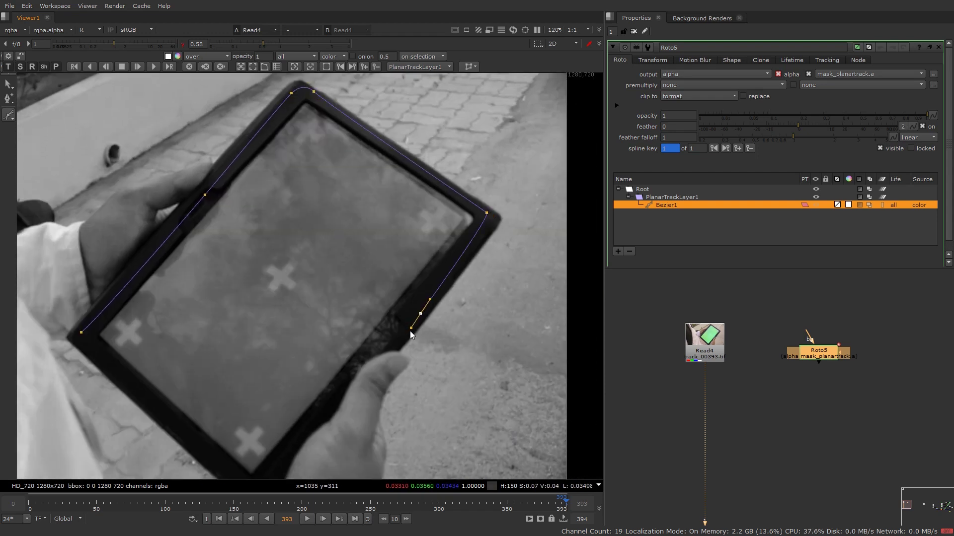
pyautogui.moveTo(337, 412); pyautogui.dragTo(462, 295, button='middle')
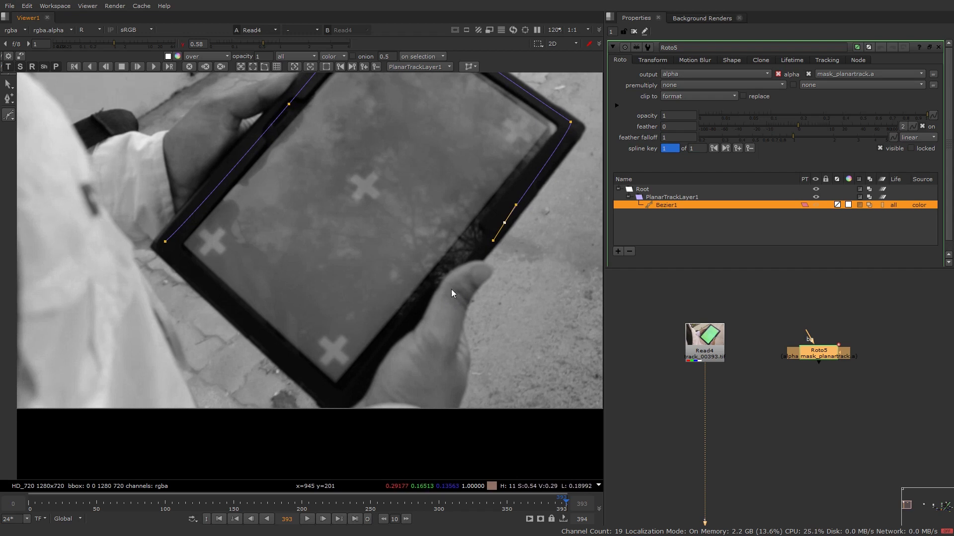
pyautogui.moveTo(449, 302); pyautogui.dragTo(440, 318)
pyautogui.click(165, 242)
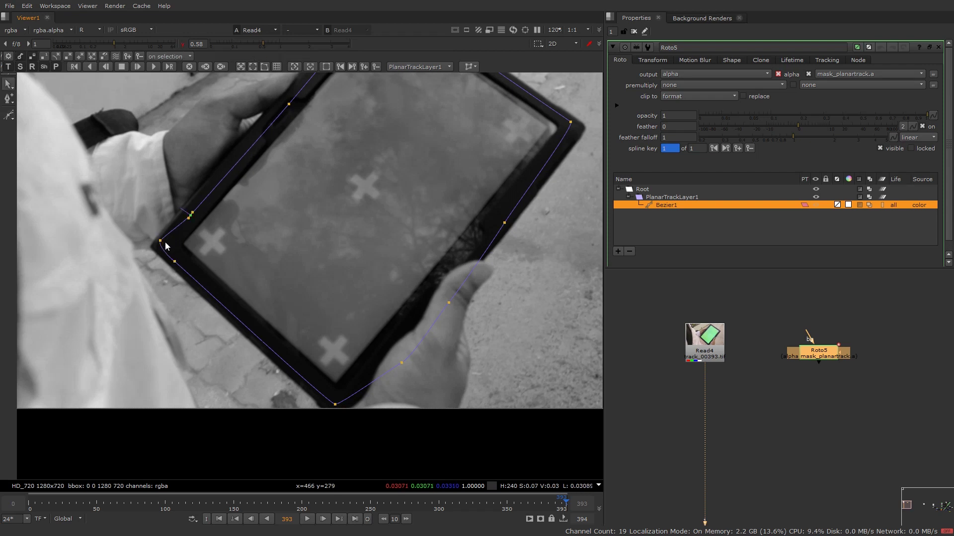
# Step: Refine the Bezier's points near the tablet's lower corners and the thumb so the outline follows the outer frame
pyautogui.keyDown('ctrl'); pyautogui.keyDown('alt'); pyautogui.click(190, 215); pyautogui.keyUp('alt'); pyautogui.keyUp('ctrl')
pyautogui.moveTo(566, 142); pyautogui.dragTo(544, 180, button='middle')
pyautogui.moveTo(482, 262); pyautogui.dragTo(485, 262)
pyautogui.moveTo(348, 422); pyautogui.dragTo(399, 351, button='middle')
pyautogui.scroll(1, 400, 351)
pyautogui.moveTo(361, 375); pyautogui.dragTo(366, 385)
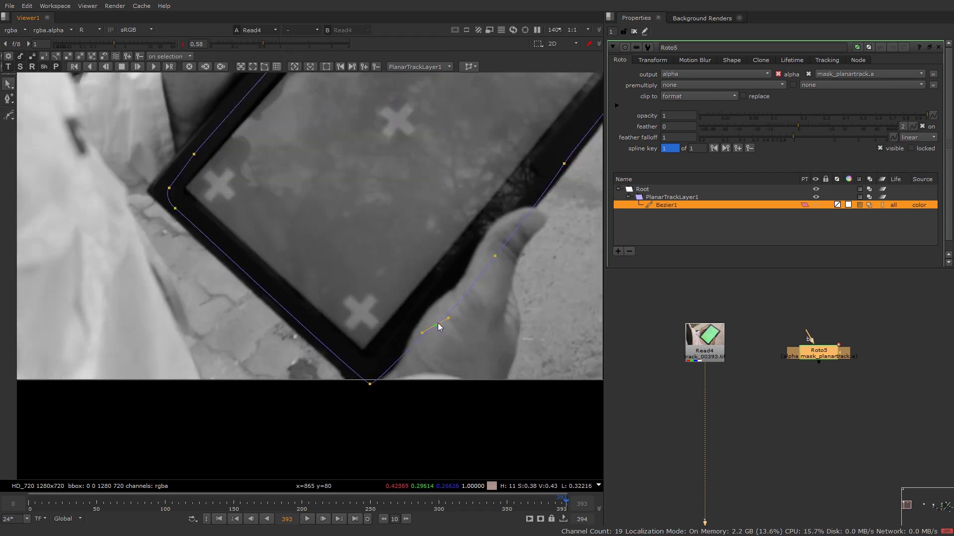
pyautogui.scroll(-4, 435, 325)
pyautogui.moveTo(434, 339); pyautogui.dragTo(387, 359, button='middle')
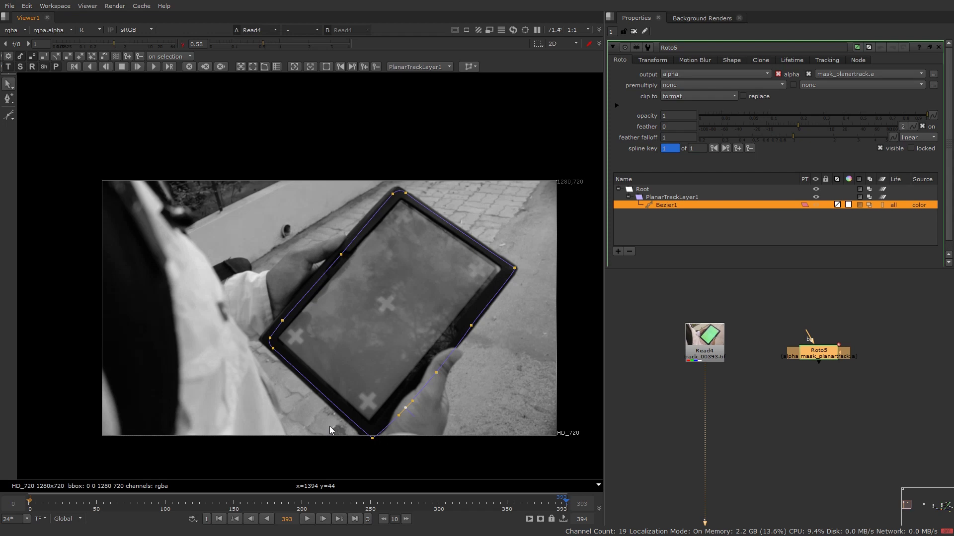
pyautogui.moveTo(480, 355); pyautogui.dragTo(465, 364, button='middle')
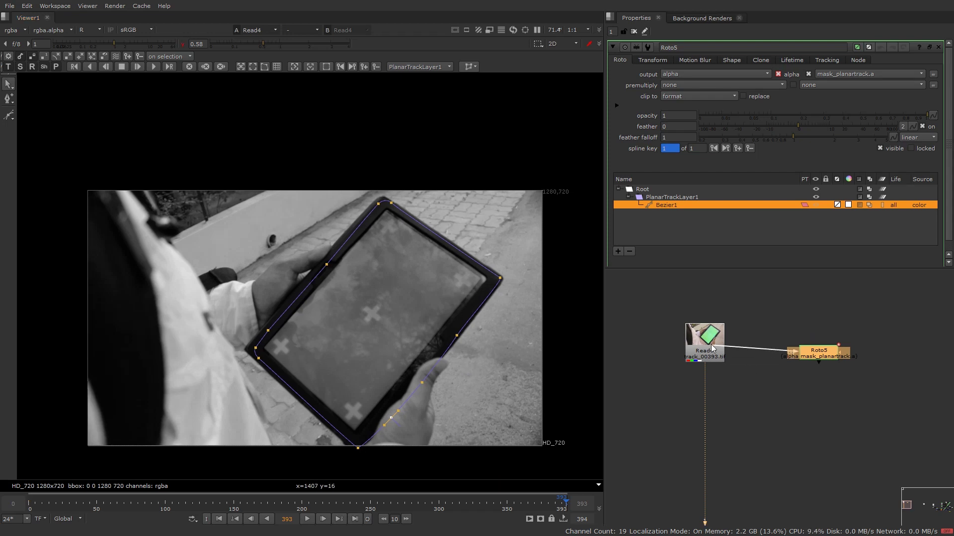
# Step: View Roto5 connected to Read4 and planar-track PlanarTrackLayer1 backward from frame 393
pyautogui.moveTo(816, 365); pyautogui.dragTo(819, 354)
pyautogui.press('1')
pyautogui.click(881, 355)
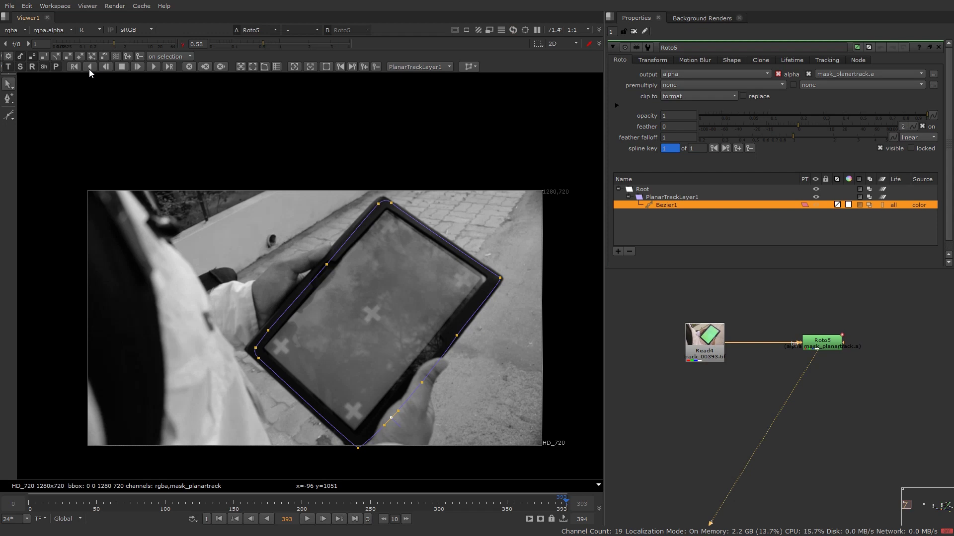
pyautogui.click(91, 67)
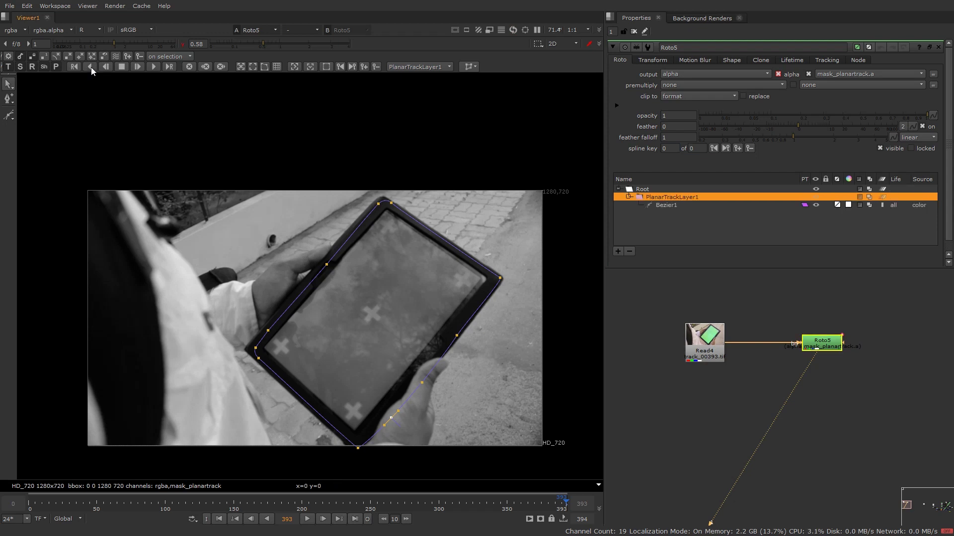
pyautogui.click(91, 67)
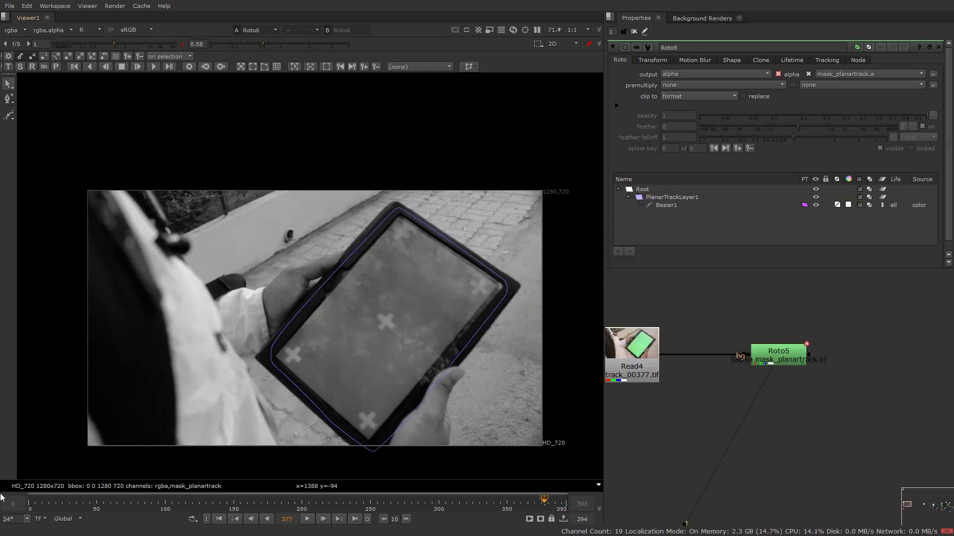
# Step: Review the tracked outline against the tablet frame by scrubbing from frame 0 to the last frame, 393
pyautogui.moveTo(347, 299); pyautogui.dragTo(344, 303, button='middle')
pyautogui.press('Home')
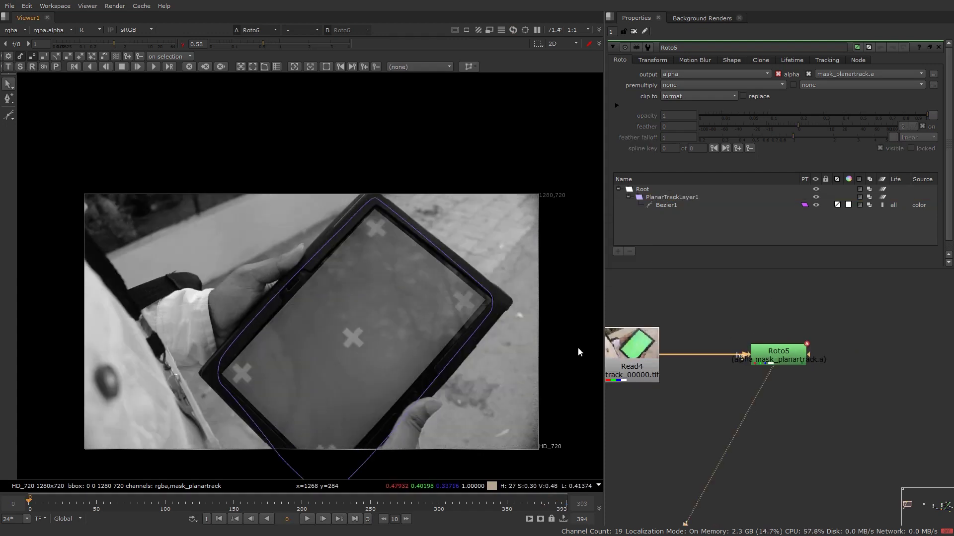
pyautogui.scroll(-2, 693, 356)
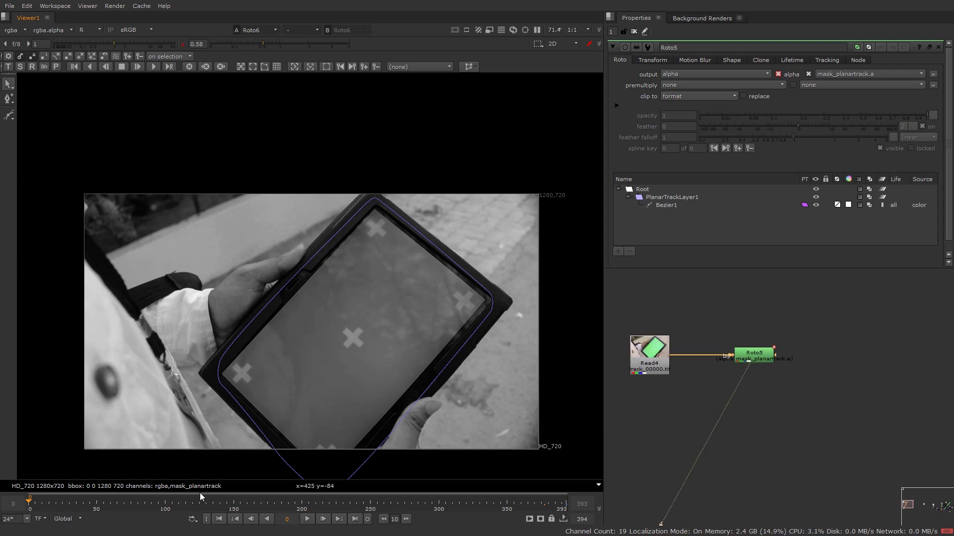
pyautogui.moveTo(31, 503); pyautogui.dragTo(461, 480)
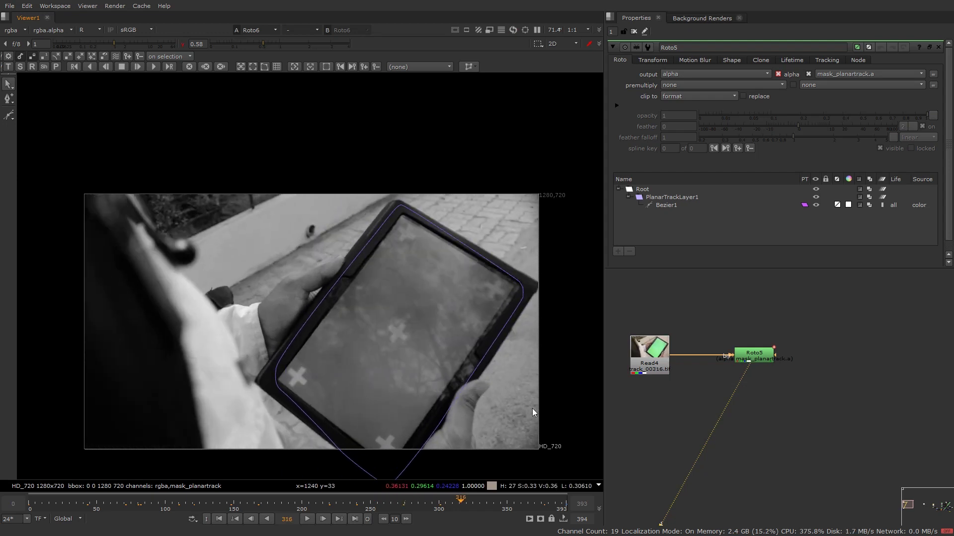
pyautogui.moveTo(542, 487); pyautogui.dragTo(564, 500)
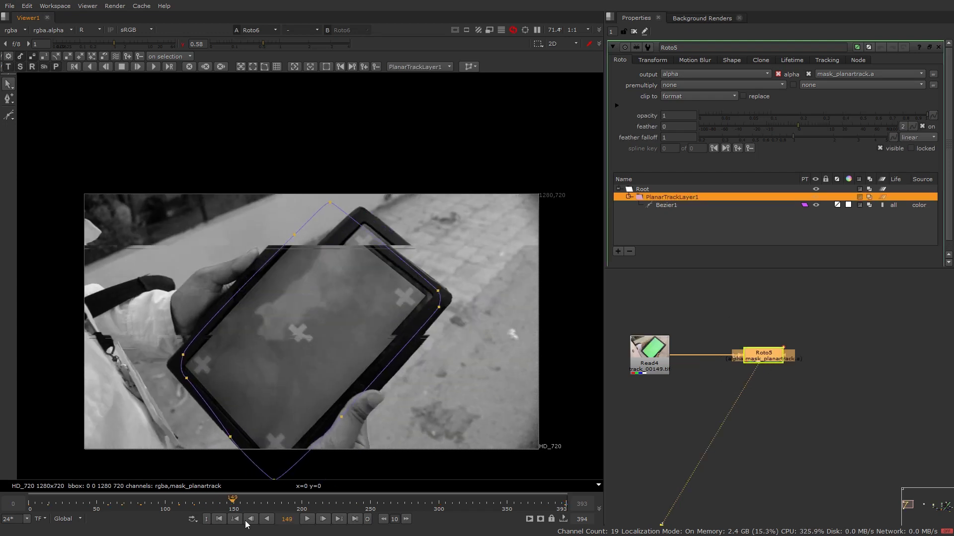
pyautogui.moveTo(245, 521); pyautogui.dragTo(566, 513)
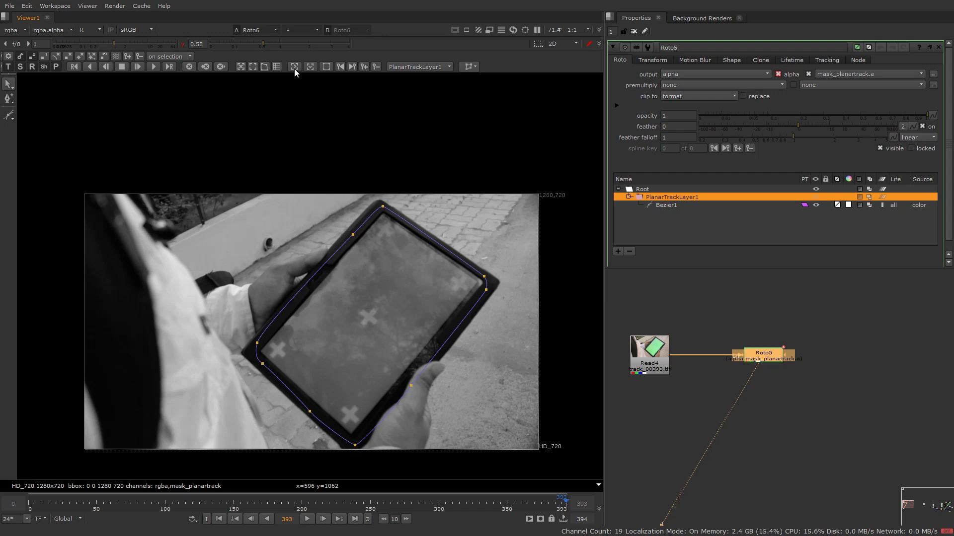
# Step: Export PlanarTrackLayer1's track as a CornerPin2D (relative) node and place it above Roto5
pyautogui.click(412, 69)
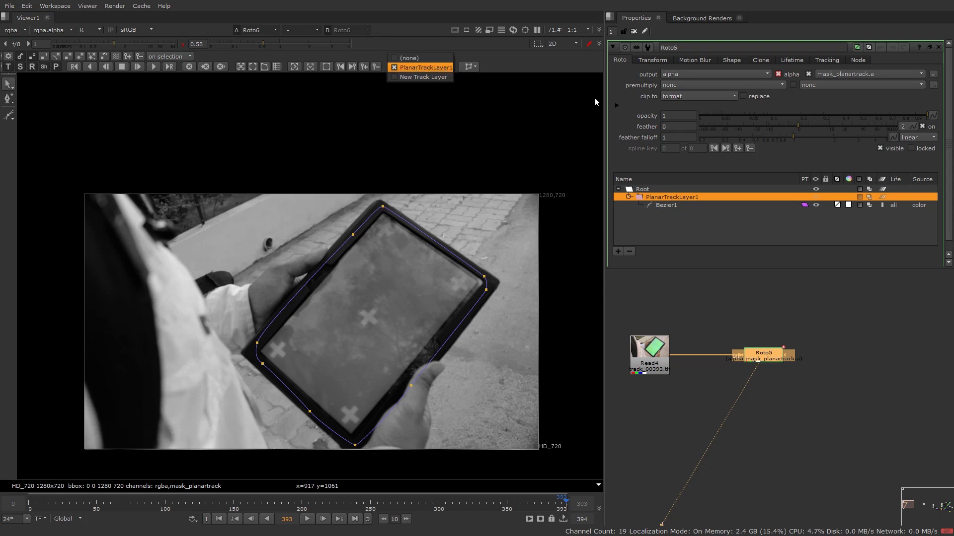
pyautogui.click(431, 68)
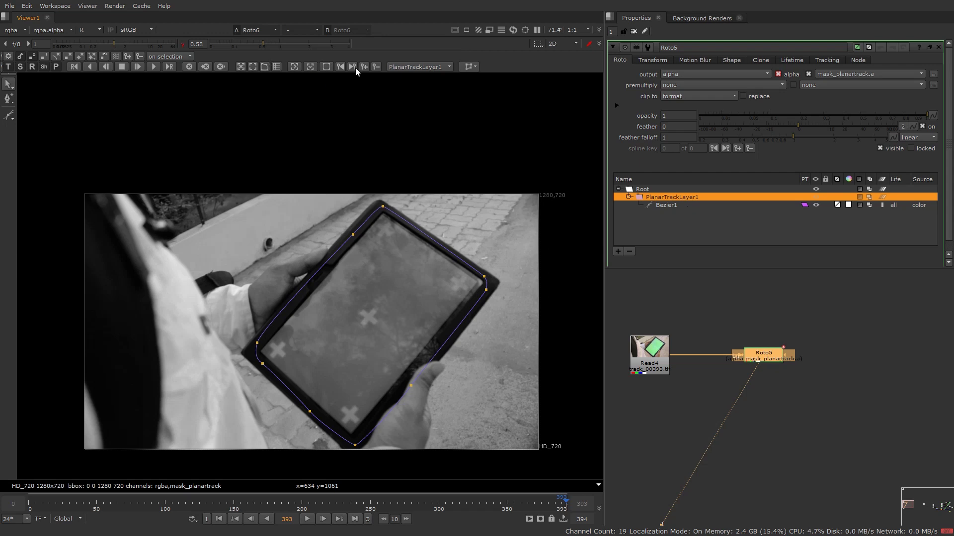
pyautogui.click(468, 66)
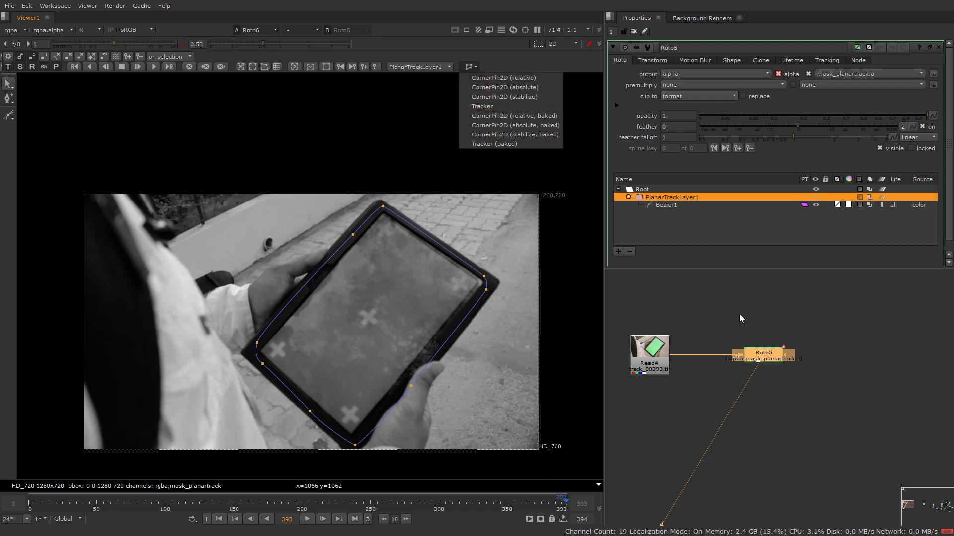
pyautogui.click(490, 77)
pyautogui.moveTo(865, 395); pyautogui.dragTo(851, 292)
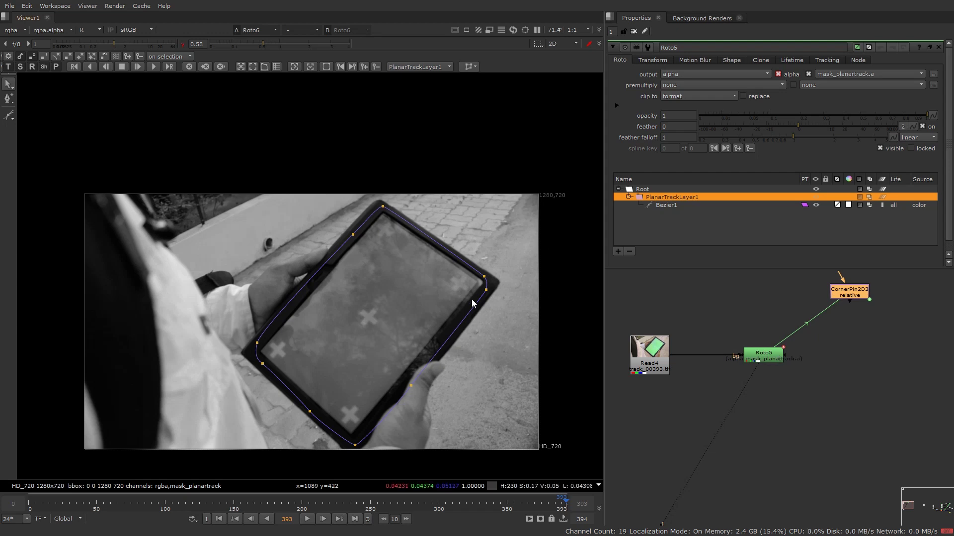
pyautogui.moveTo(805, 279); pyautogui.dragTo(896, 312)
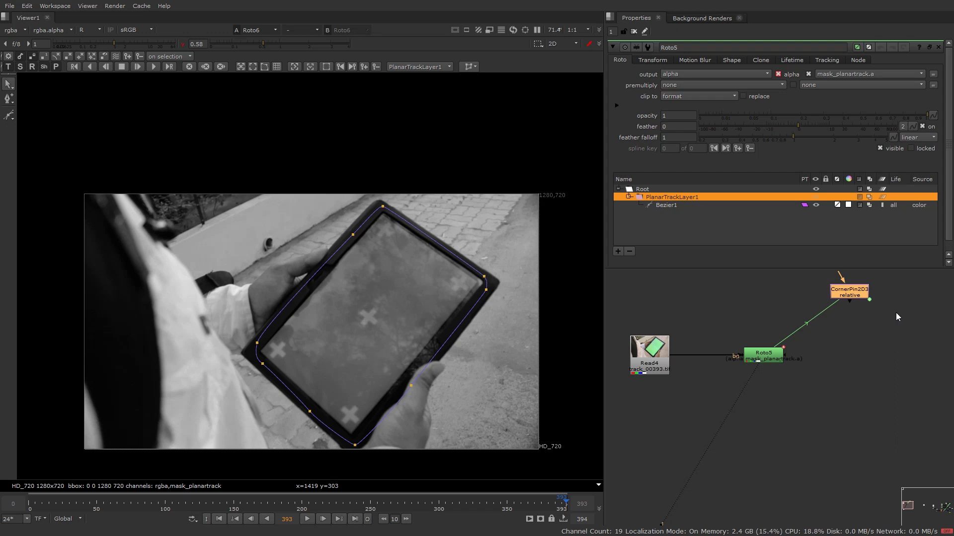
# Step: Export the track as a CornerPin2D (relative, baked) node placed below Roto5, and delete the CornerPin2D linked to Roto5
pyautogui.click(469, 66)
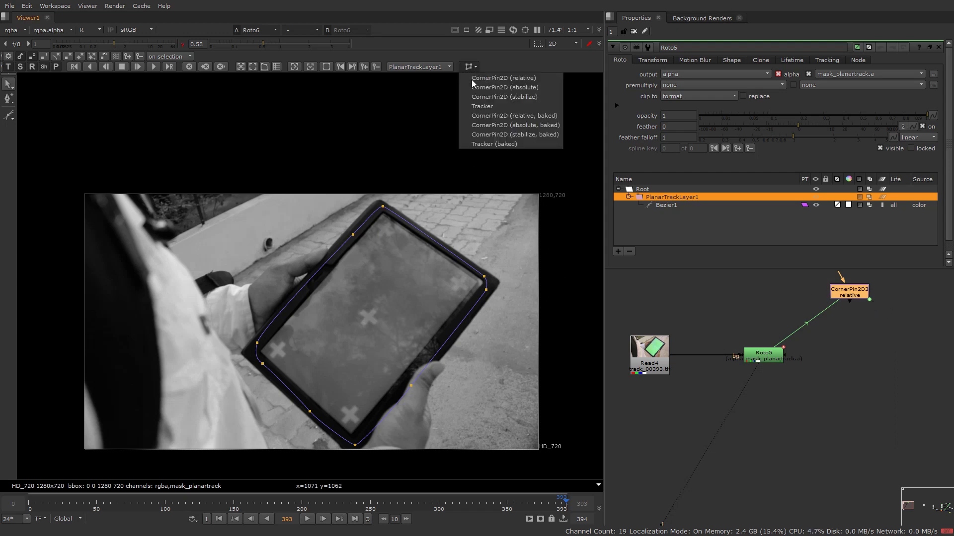
pyautogui.click(513, 118)
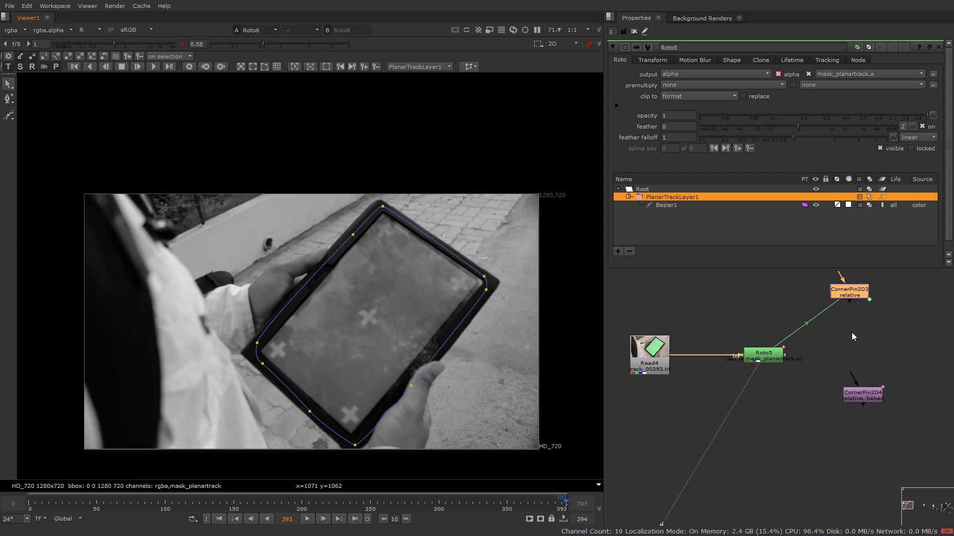
pyautogui.moveTo(880, 400); pyautogui.dragTo(873, 408)
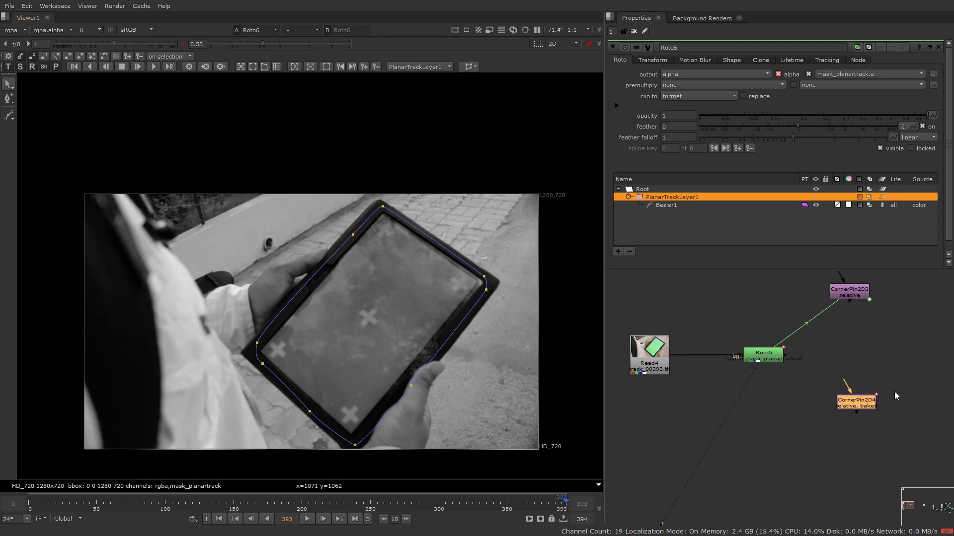
pyautogui.click(852, 294)
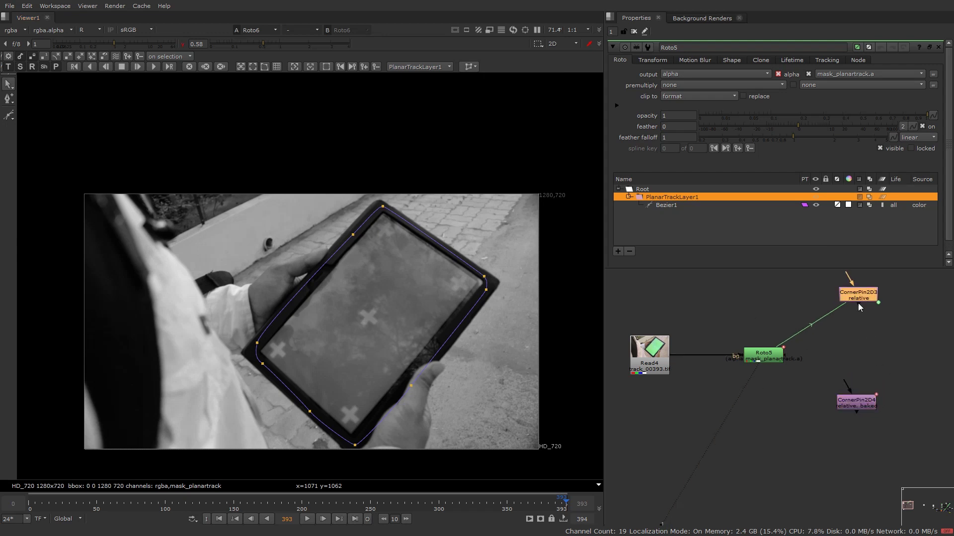
pyautogui.press('Delete')
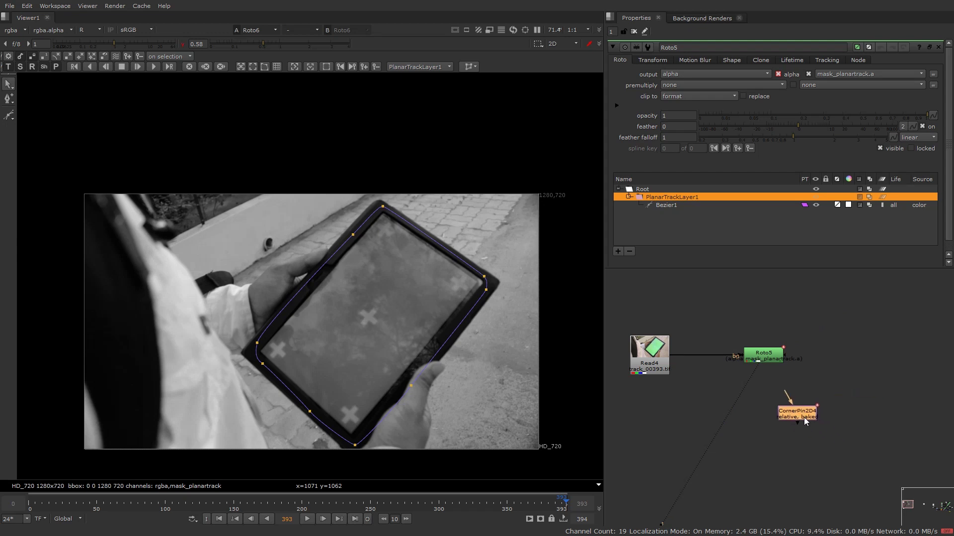
pyautogui.moveTo(843, 427); pyautogui.dragTo(801, 423)
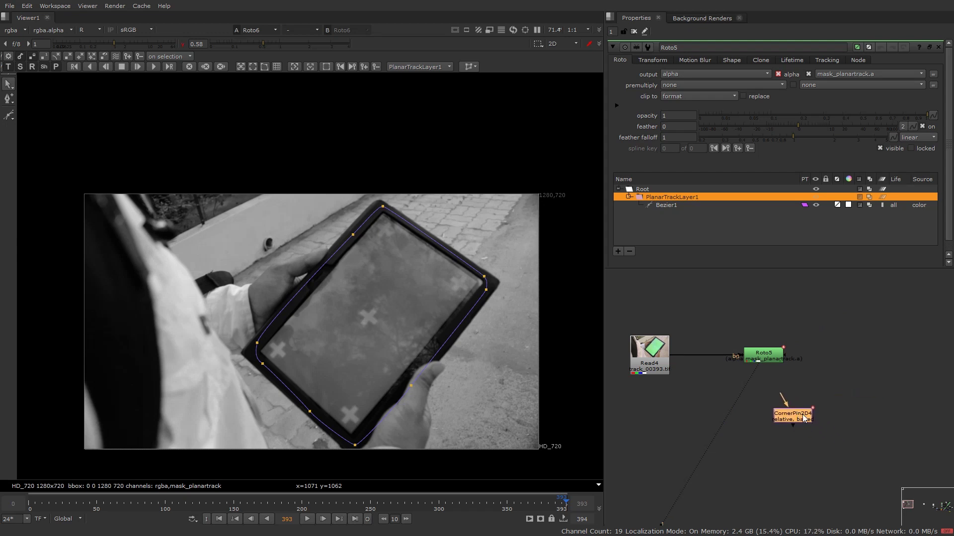
# Step: Open the baked CornerPin2D's properties and scrub the timeline to examine its animated corners
pyautogui.doubleClick(805, 419)
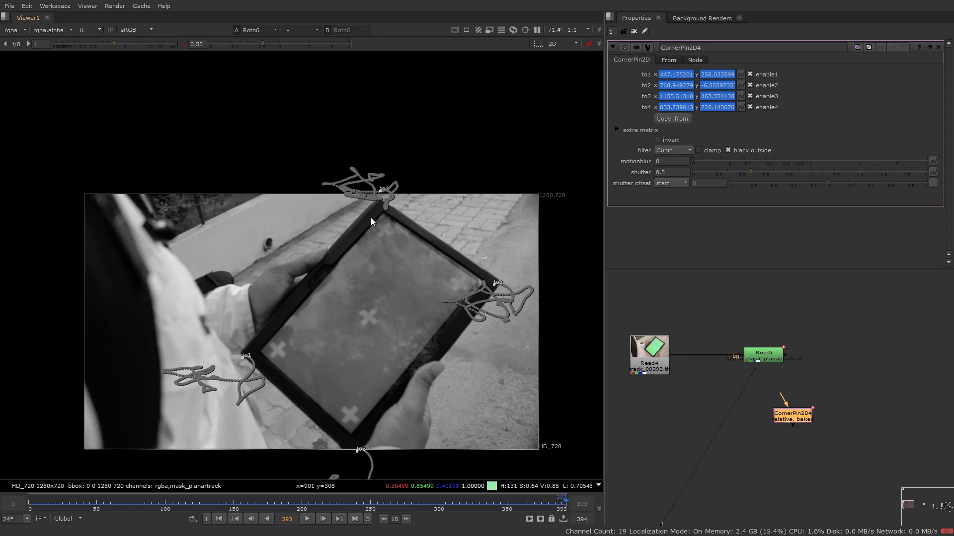
pyautogui.click(253, 506)
pyautogui.moveTo(241, 508); pyautogui.dragTo(434, 508)
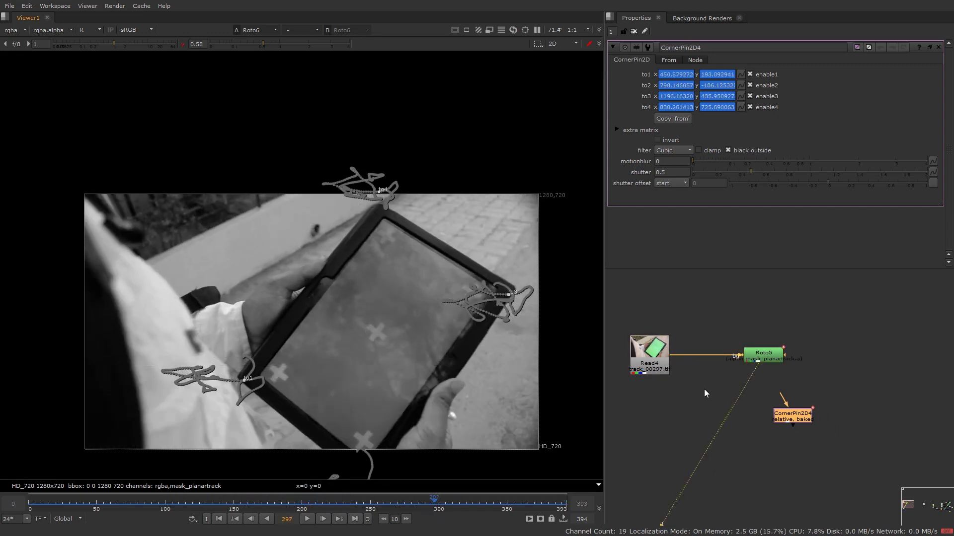
# Step: Copy the Read node of the JARVIS screen clip, paste it near Read4 and view it
pyautogui.press('f')
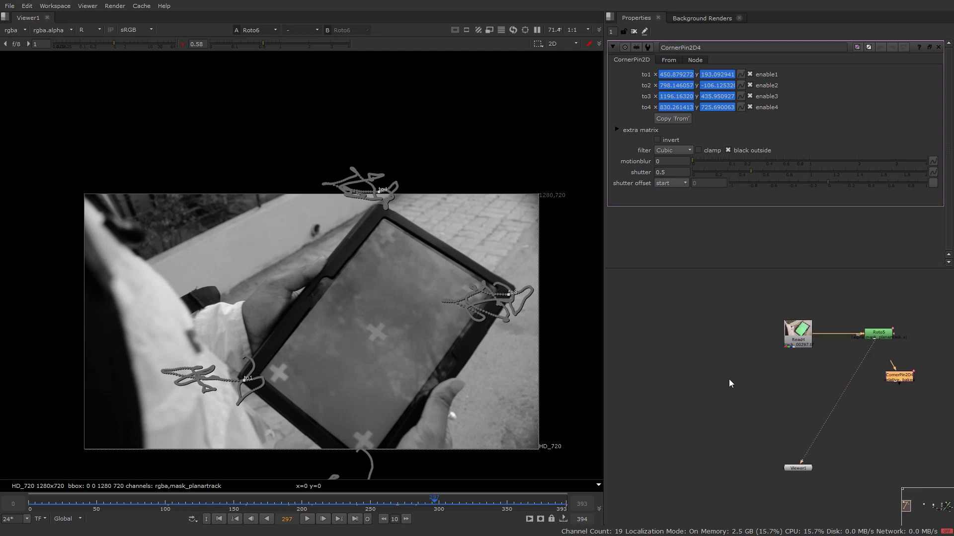
pyautogui.moveTo(289, 189); pyautogui.dragTo(521, 390)
pyautogui.moveTo(923, 372); pyautogui.dragTo(616, 360, button='middle')
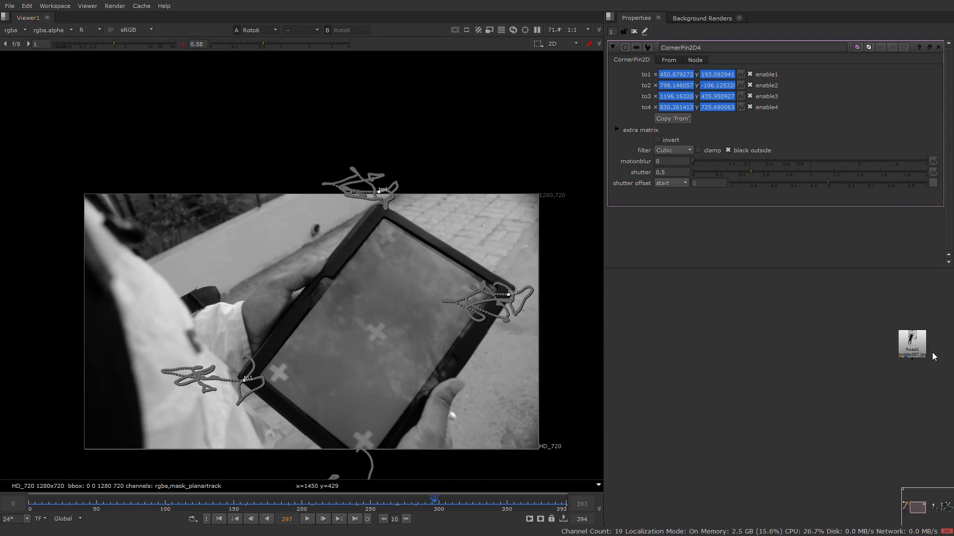
pyautogui.moveTo(880, 347); pyautogui.dragTo(633, 344, button='middle')
pyautogui.moveTo(876, 364); pyautogui.dragTo(878, 345)
pyautogui.hotkey('ctrl', 'c')
pyautogui.moveTo(655, 328); pyautogui.dragTo(849, 382, button='middle')
pyautogui.moveTo(652, 377); pyautogui.dragTo(899, 293, button='middle')
pyautogui.moveTo(706, 303); pyautogui.dragTo(814, 349, button='middle')
pyautogui.hotkey('ctrl', 'v')
pyautogui.moveTo(647, 356); pyautogui.dragTo(662, 366)
pyautogui.press('1')
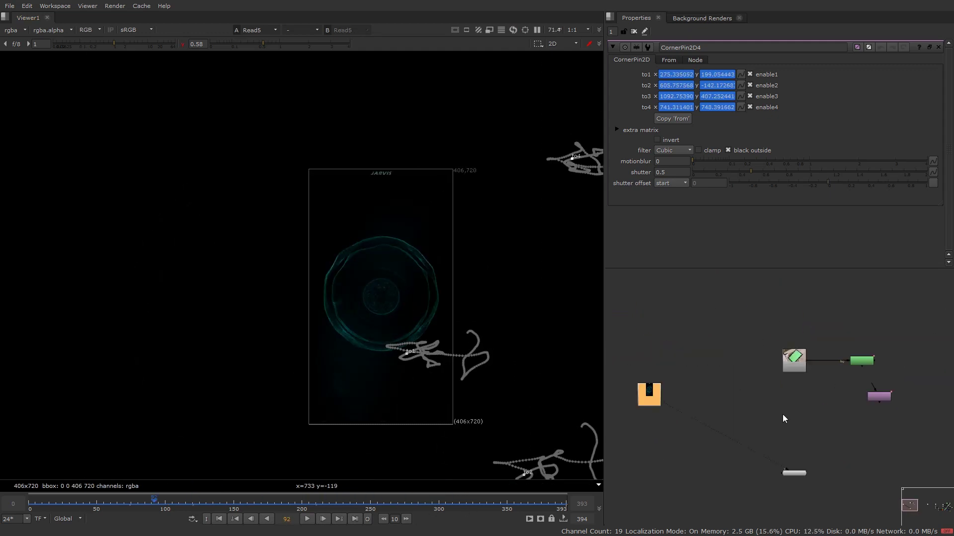
# Step: Move the baked CornerPin2D under the Read5 clip and connect it to that clip
pyautogui.click(782, 414)
pyautogui.scroll(4, 871, 397)
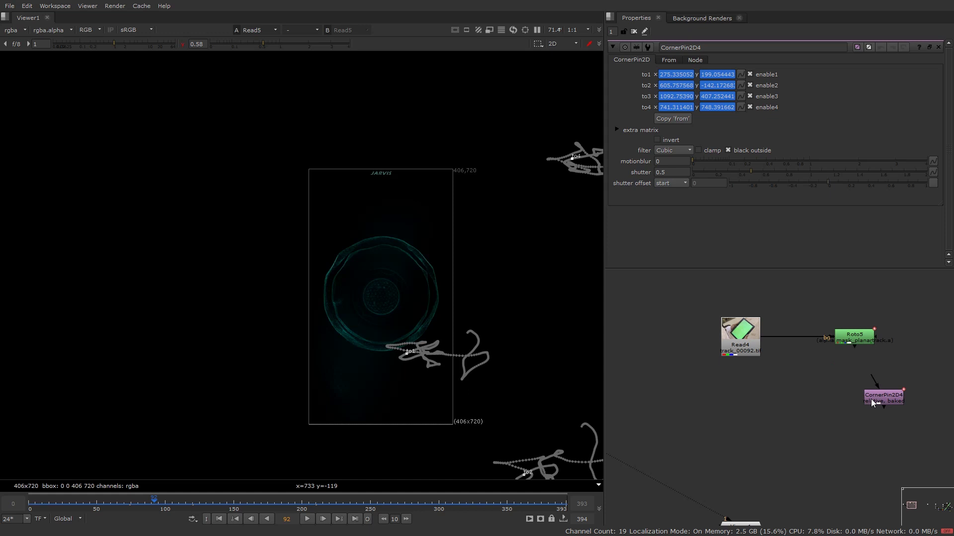
pyautogui.moveTo(879, 397); pyautogui.dragTo(751, 407)
pyautogui.moveTo(751, 406); pyautogui.dragTo(867, 379, button='middle')
pyautogui.scroll(-3, 813, 401)
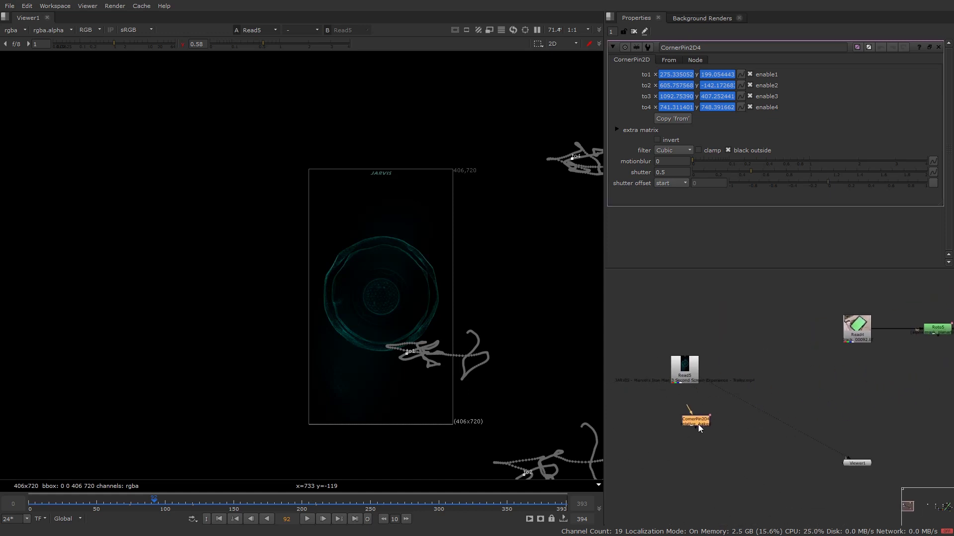
pyautogui.moveTo(692, 372); pyautogui.dragTo(699, 355)
pyautogui.moveTo(692, 418); pyautogui.dragTo(866, 413)
# Step: Add a Merge node placing the corner-pinned clip over Read4, align it below Read4 and view the result
pyautogui.hotkey('ctrl', 'shift', 'a')
pyautogui.press('m')
pyautogui.moveTo(858, 342); pyautogui.dragTo(858, 340)
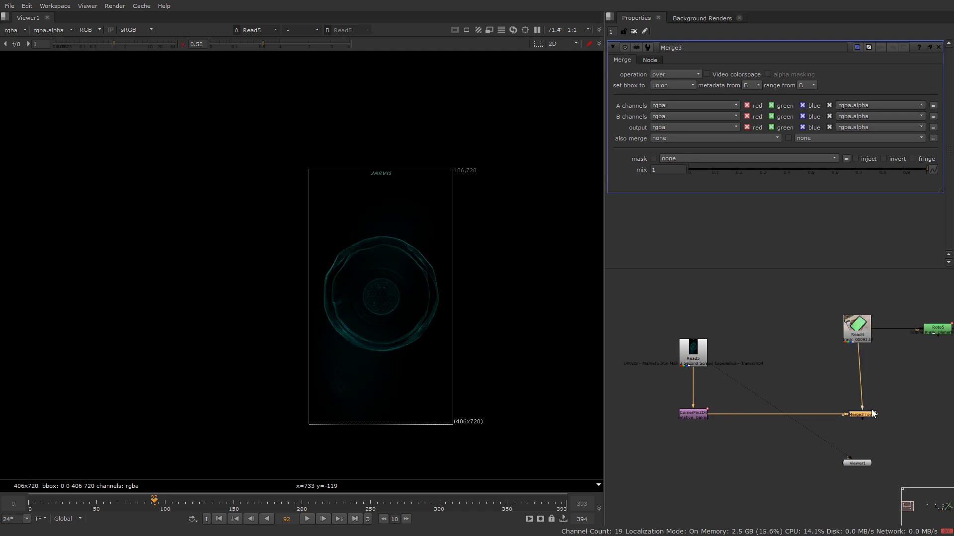
pyautogui.moveTo(865, 413); pyautogui.dragTo(864, 413)
pyautogui.press('1')
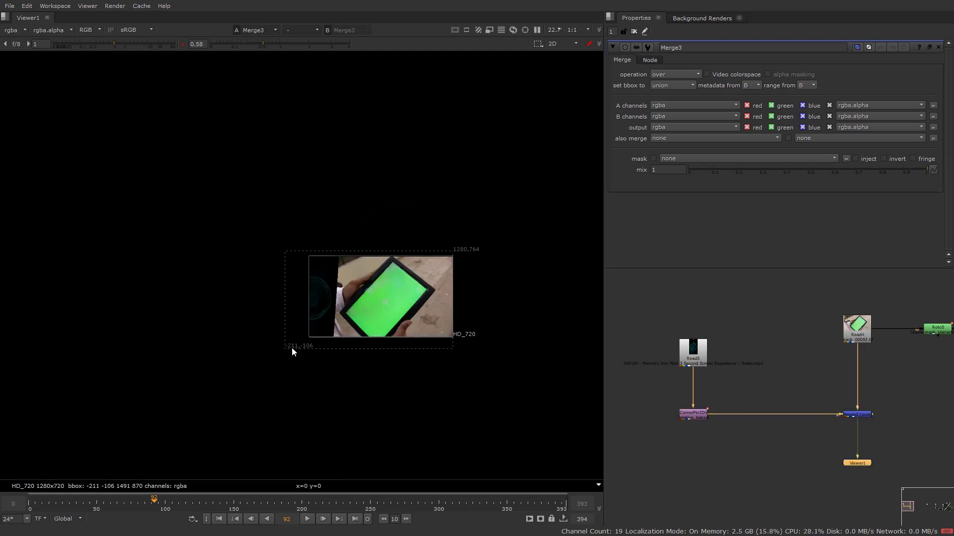
# Step: Go to frame 393 and insert a new CornerPin2D node between Read5 and the baked CornerPin2D
pyautogui.scroll(3, 323, 278)
pyautogui.moveTo(384, 166); pyautogui.dragTo(226, 345)
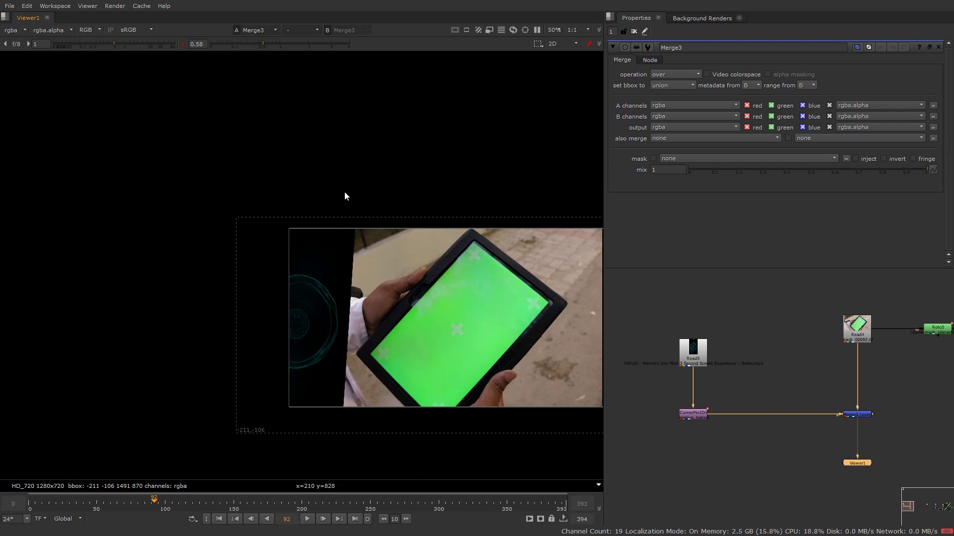
pyautogui.click(355, 520)
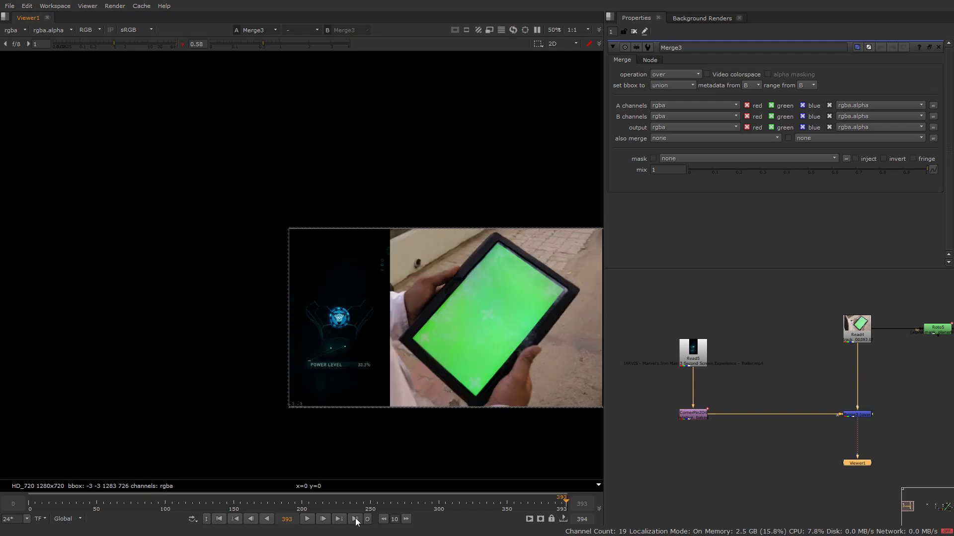
pyautogui.moveTo(696, 364); pyautogui.dragTo(698, 325)
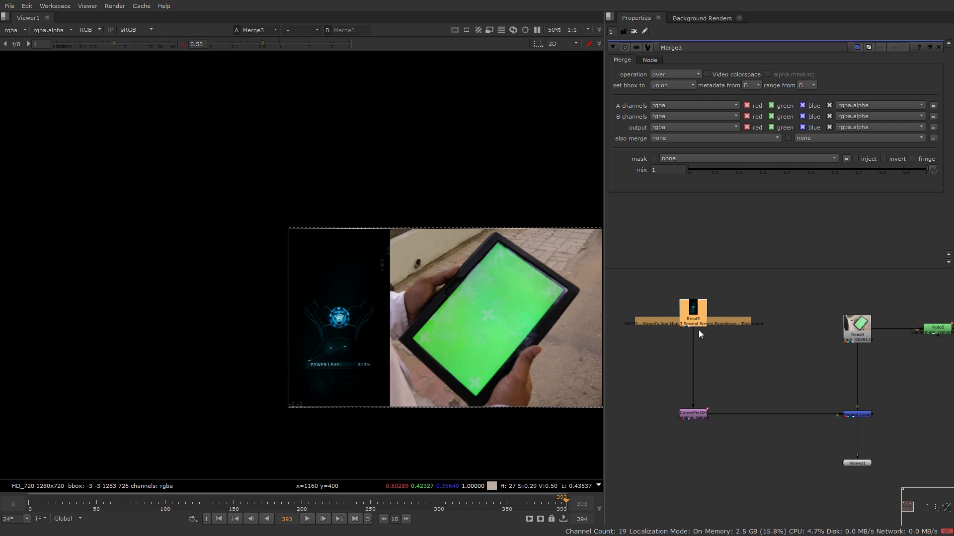
pyautogui.press('Tab')
pyautogui.write('corner')
pyautogui.press('Return')
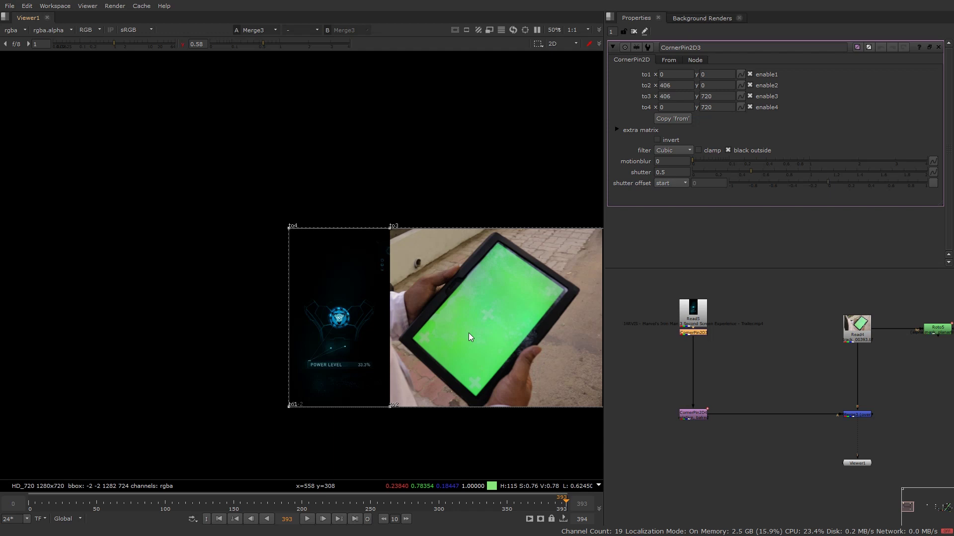
pyautogui.moveTo(449, 333); pyautogui.dragTo(383, 338, button='middle')
pyautogui.moveTo(698, 332); pyautogui.dragTo(698, 347)
# Step: Disable Read5 and move the new CornerPin2D's four corners roughly onto the matching corners of the tablet's green screen
pyautogui.click(699, 320)
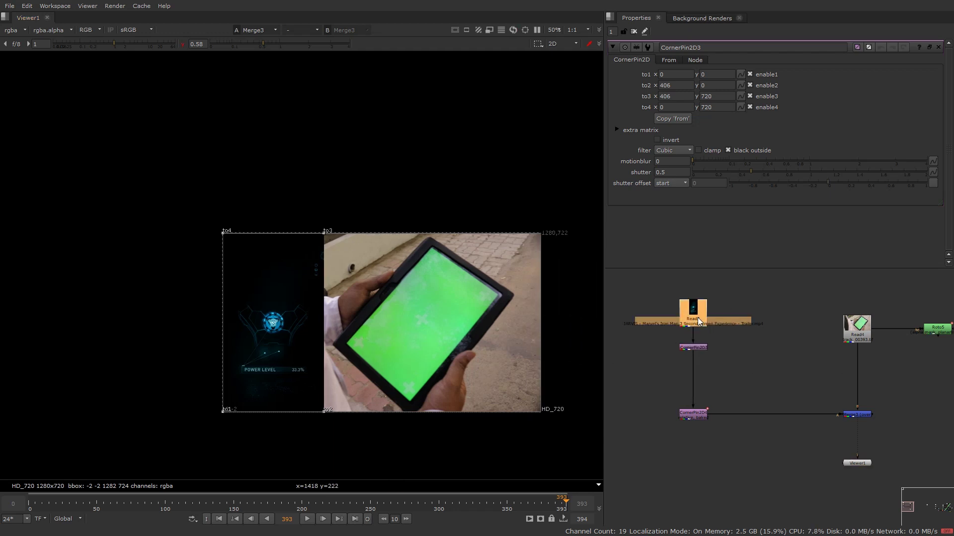
pyautogui.press('d')
pyautogui.moveTo(323, 231); pyautogui.dragTo(506, 293)
pyautogui.moveTo(223, 233); pyautogui.dragTo(435, 240)
pyautogui.moveTo(225, 410); pyautogui.dragTo(337, 346)
pyautogui.moveTo(324, 411); pyautogui.dragTo(409, 407)
# Step: Refine the CornerPin2D corners against the green screen: to1 at about 484.5, 276.5, to3 at 1131, 475.5 and to4 at 840.5, 674.5
pyautogui.scroll(5, 390, 395)
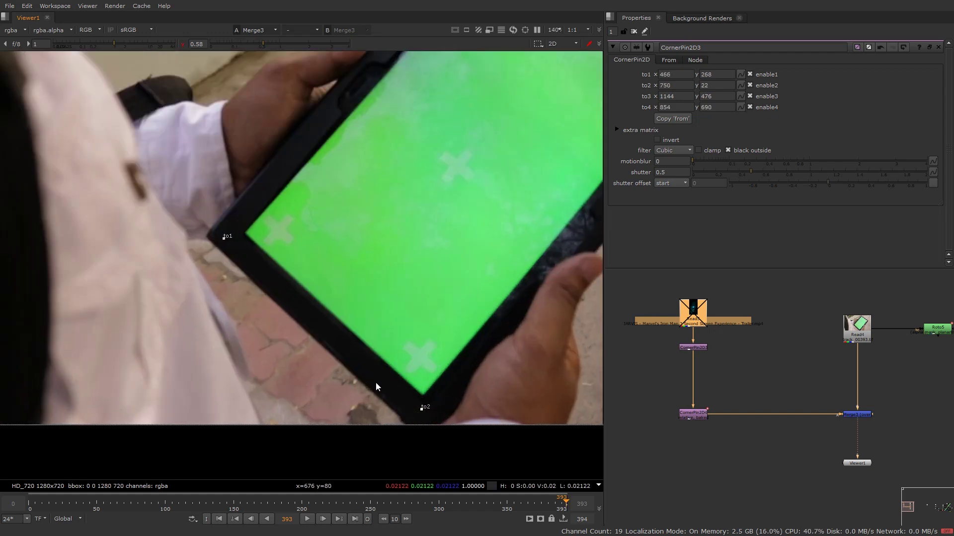
pyautogui.moveTo(371, 370); pyautogui.dragTo(378, 401, button='middle')
pyautogui.moveTo(232, 269); pyautogui.dragTo(245, 263)
pyautogui.moveTo(389, 304); pyautogui.dragTo(96, 428, button='middle')
pyautogui.moveTo(405, 249); pyautogui.dragTo(396, 248)
pyautogui.moveTo(206, 98); pyautogui.dragTo(197, 108)
pyautogui.scroll(-5, 406, 235)
pyautogui.moveTo(398, 301); pyautogui.dragTo(420, 293, button='middle')
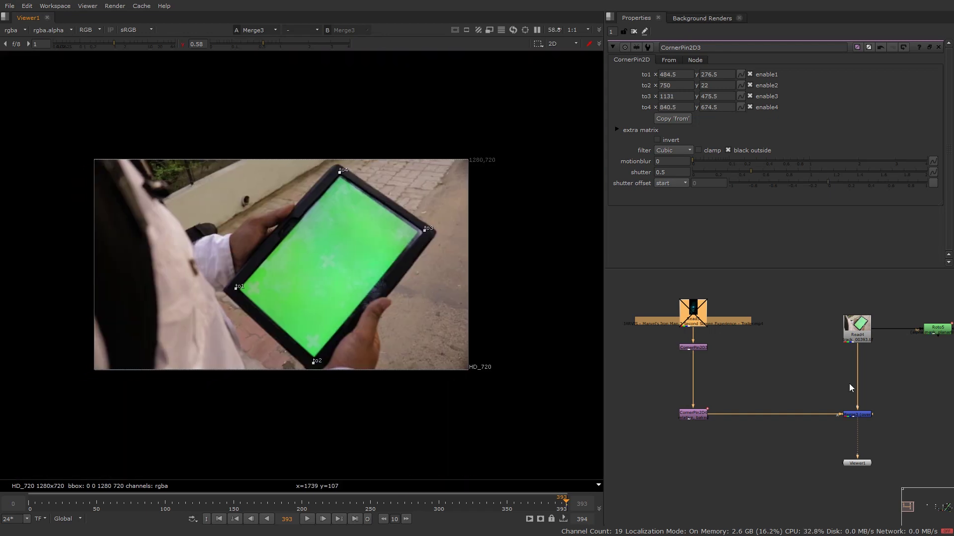
# Step: Re-enable Read5 and adjust corner to3 to about 1127, 479, checking the composite without the viewer overlay
pyautogui.moveTo(721, 317); pyautogui.dragTo(723, 320, button='middle')
pyautogui.press('d')
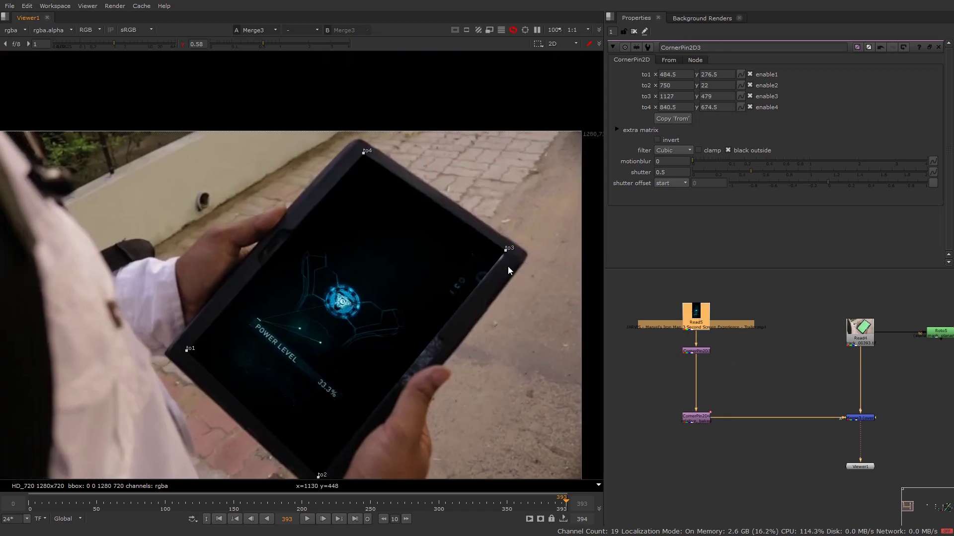
pyautogui.scroll(-4, 504, 269)
pyautogui.press('q')
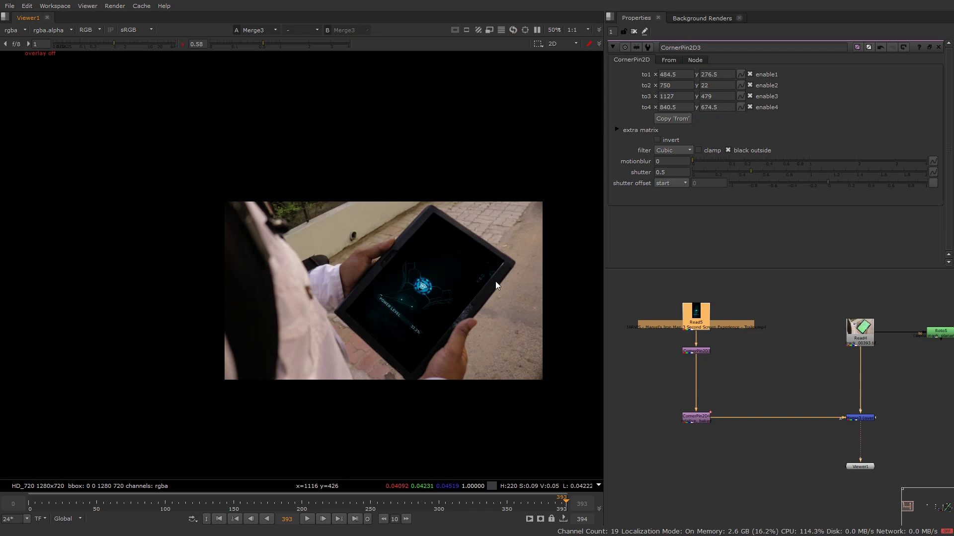
pyautogui.scroll(4, 502, 274)
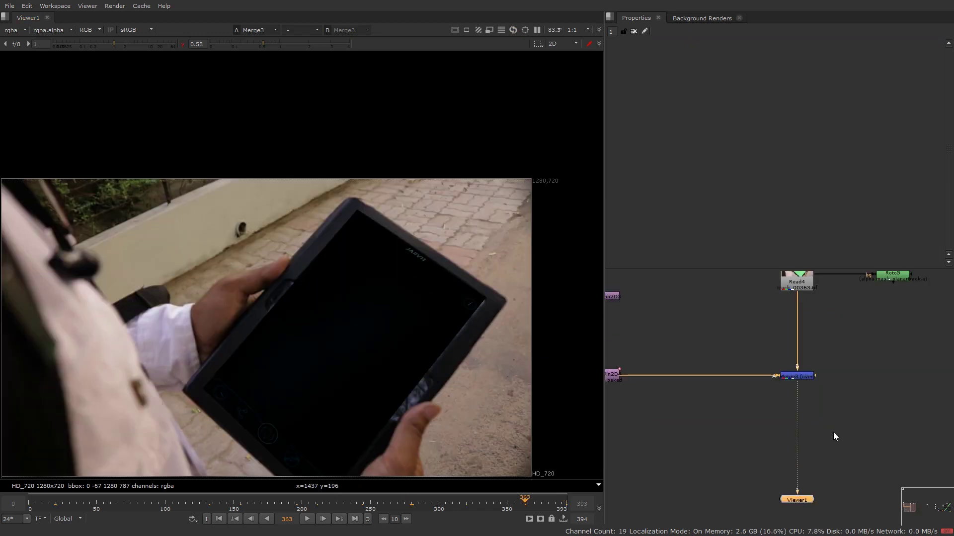
# Step: Compare the merged composite with the original Read4 plate by switching between them in the viewer
pyautogui.moveTo(833, 432); pyautogui.dragTo(824, 439, button='middle')
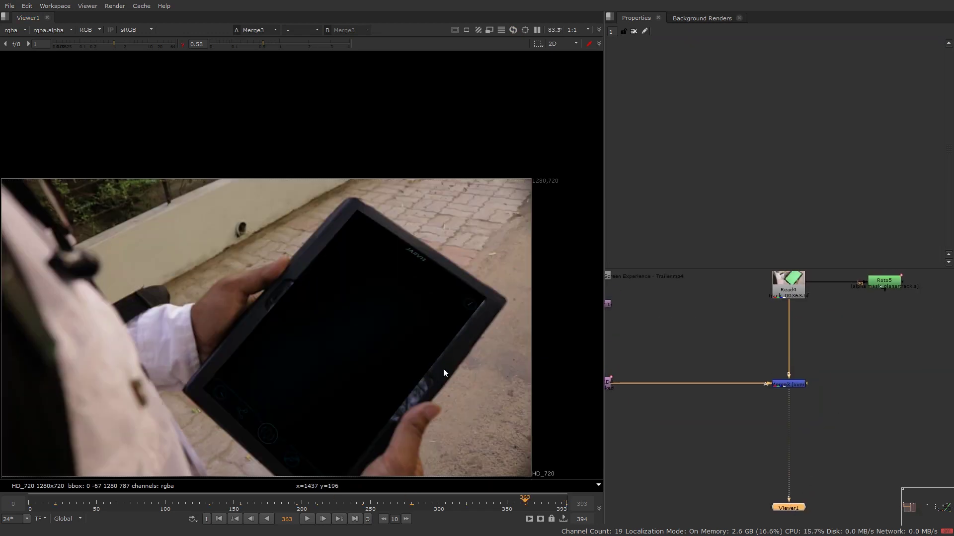
pyautogui.click(775, 292)
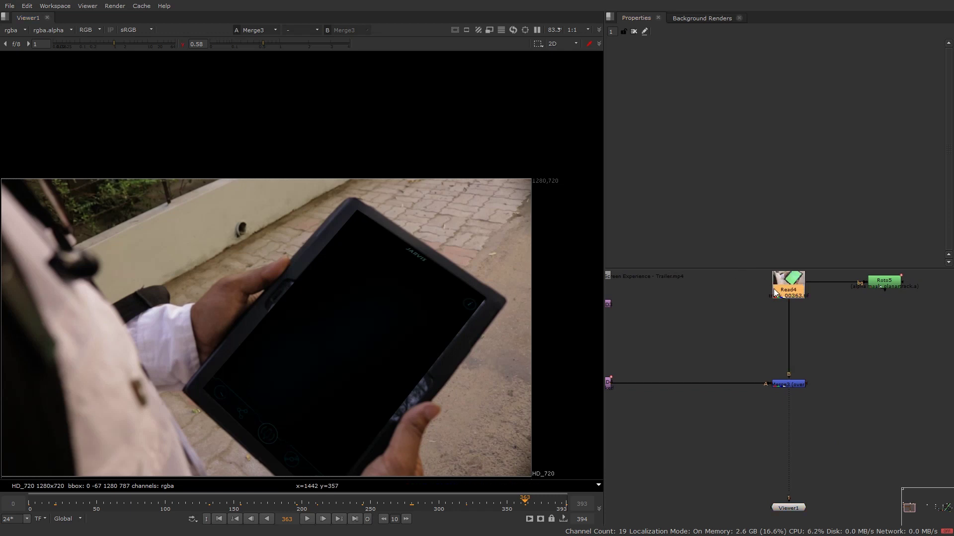
pyautogui.press('1')
pyautogui.click(789, 384)
pyautogui.press('1')
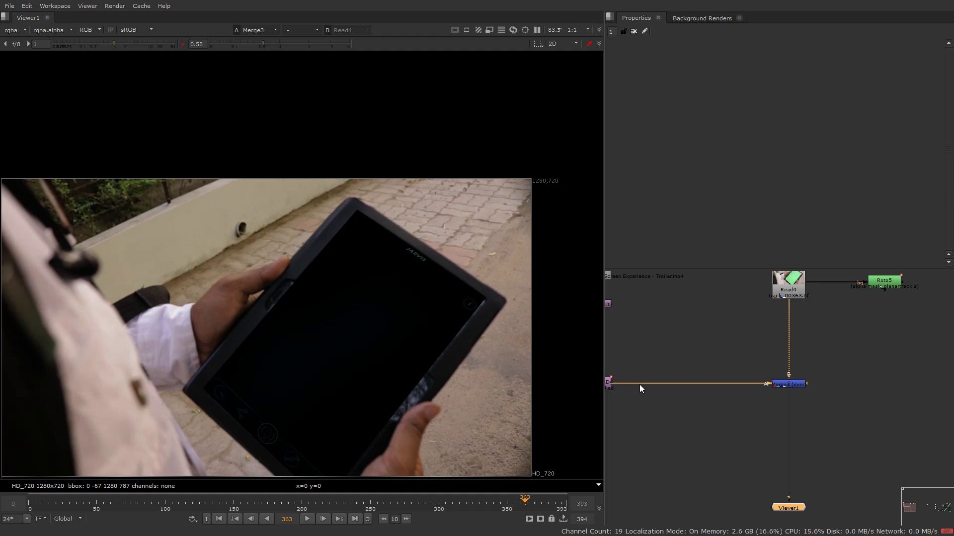
pyautogui.press('2')
pyautogui.moveTo(843, 383); pyautogui.dragTo(762, 416, button='middle')
pyautogui.press('2')
# Step: Add a Keylight node, connect its Source to Read4 through a Dot elbow and view the result
pyautogui.press('Tab')
pyautogui.write('keyl')
pyautogui.press('Return')
pyautogui.moveTo(788, 367); pyautogui.dragTo(827, 419)
pyautogui.keyDown('ctrl'); pyautogui.click(770, 372); pyautogui.keyUp('ctrl')
pyautogui.moveTo(770, 372); pyautogui.dragTo(789, 265)
pyautogui.click(823, 418)
pyautogui.press('1')
# Step: With the Keylight temporarily disabled, sample an area of the tablet's green as its Screen Colour and re-enable the node
pyautogui.click(756, 438)
pyautogui.moveTo(398, 318); pyautogui.dragTo(422, 297, button='middle')
pyautogui.moveTo(889, 367); pyautogui.dragTo(776, 458)
pyautogui.click(904, 94)
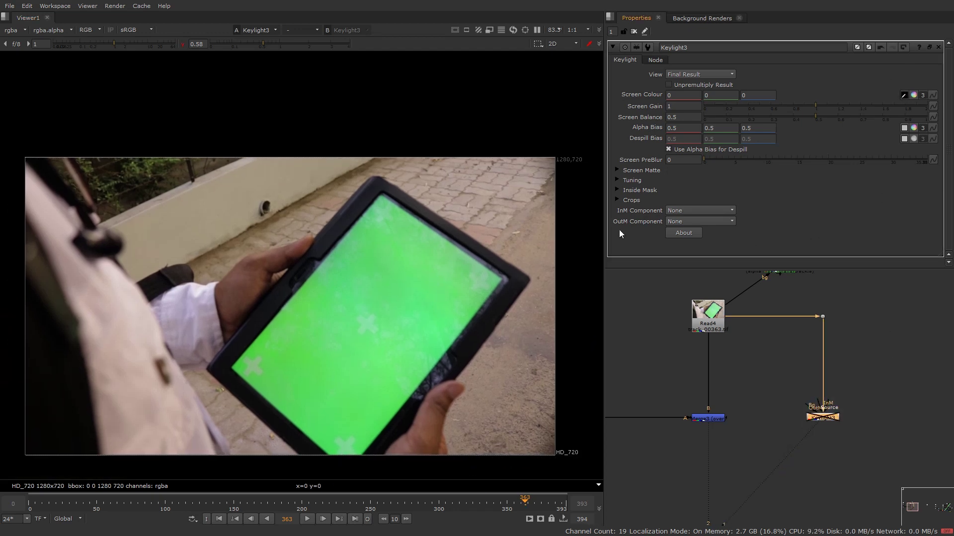
pyautogui.scroll(1, 407, 311)
pyautogui.moveTo(490, 346); pyautogui.dragTo(440, 335, button='middle')
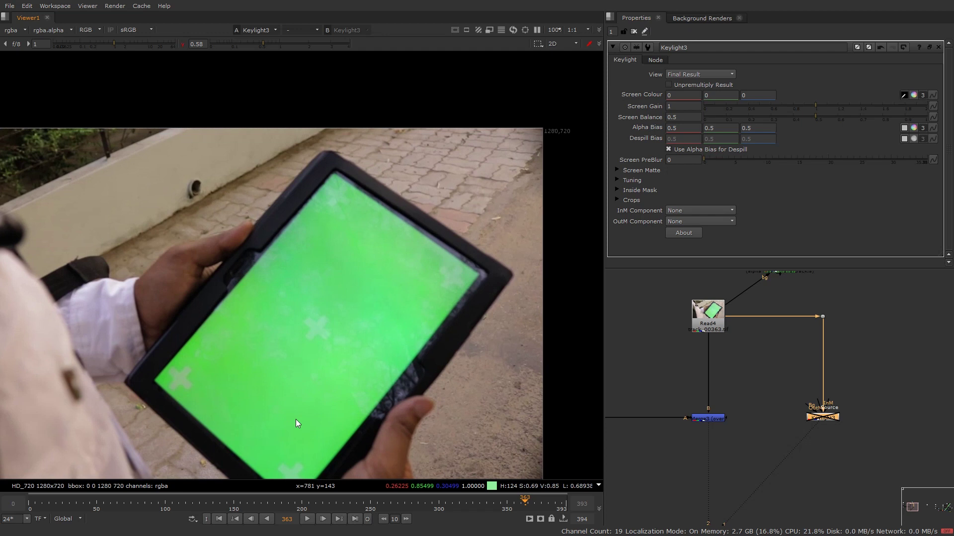
pyautogui.keyDown('ctrl'); pyautogui.keyDown('shift'); pyautogui.moveTo(294, 417); pyautogui.dragTo(315, 436); pyautogui.keyUp('shift'); pyautogui.keyUp('ctrl')
pyautogui.moveTo(821, 443); pyautogui.dragTo(828, 422, button='middle')
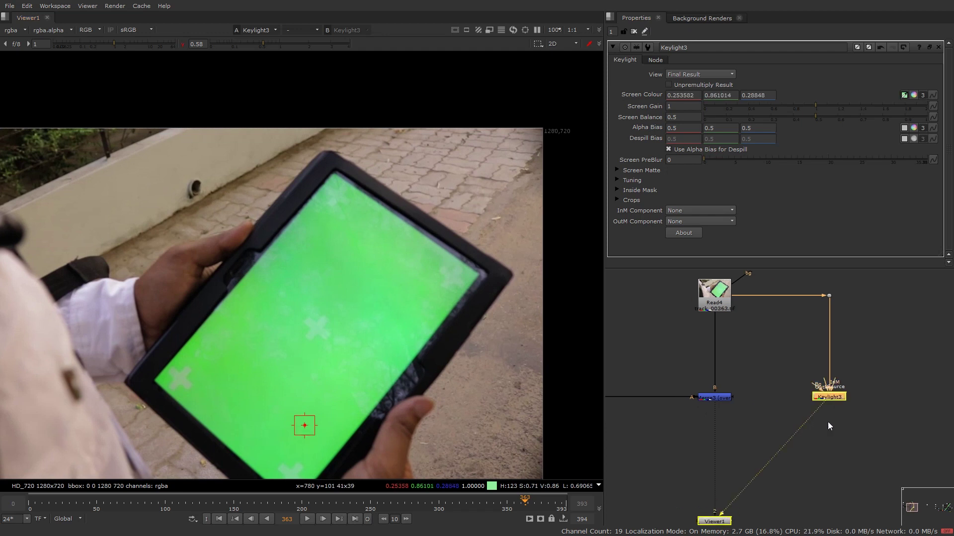
pyautogui.click(821, 425)
pyautogui.scroll(-1, 404, 328)
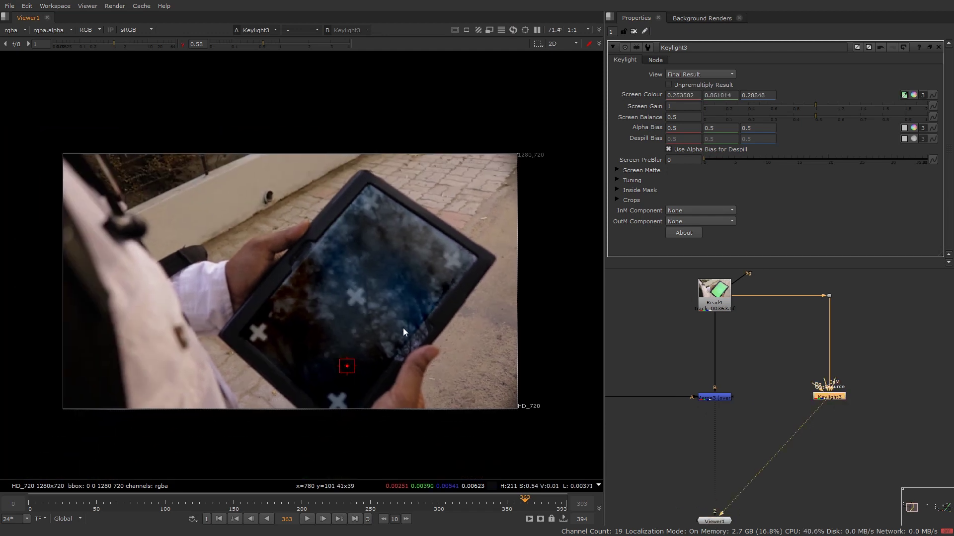
# Step: Display the Keylight's alpha channel and inspect the matte over the tablet screen and its tracking markers
pyautogui.press('a')
pyautogui.scroll(2, 347, 380)
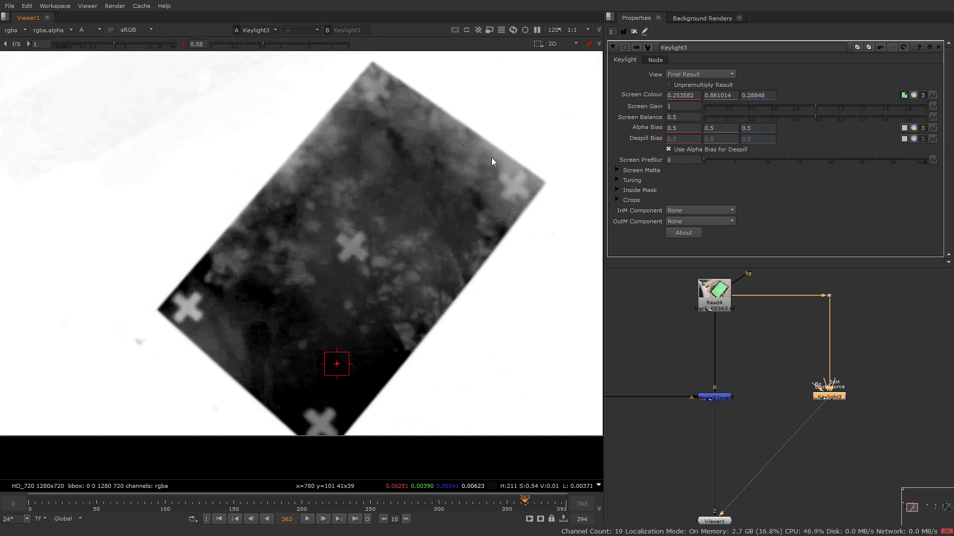
pyautogui.moveTo(351, 328); pyautogui.dragTo(360, 303, button='middle')
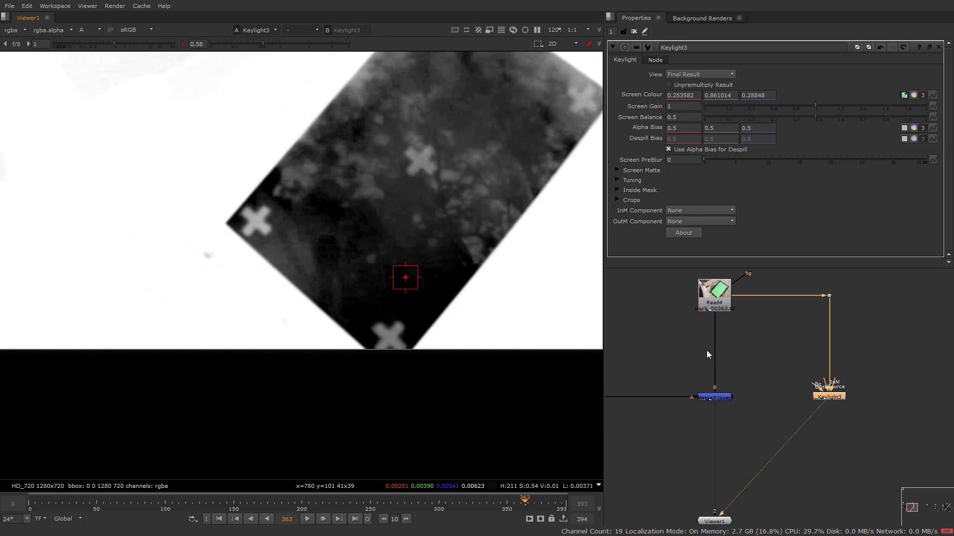
pyautogui.scroll(-5, 852, 370)
pyautogui.scroll(2, 839, 394)
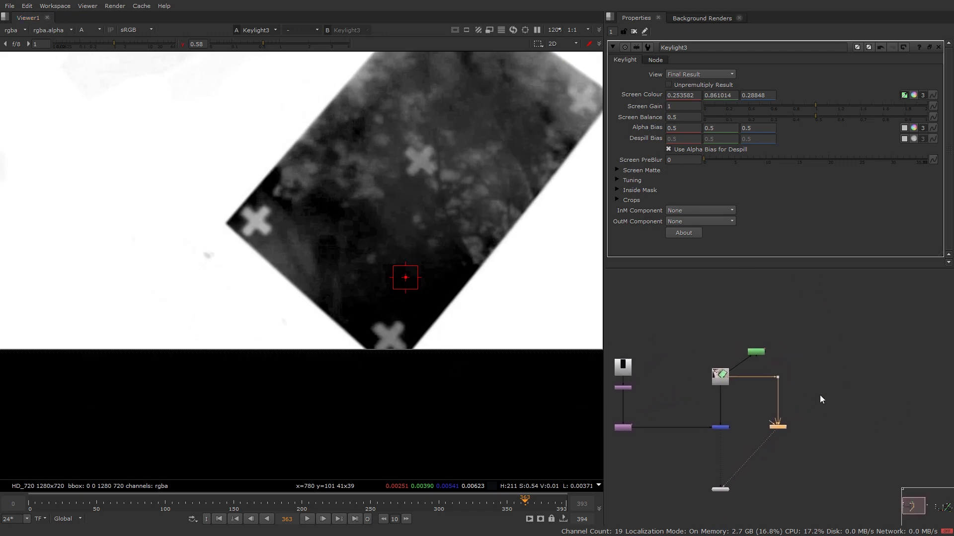
# Step: Expand the Keylight's Screen Matte settings and set Clip Black to 0.15 and Clip White to 0.95
pyautogui.click(618, 170)
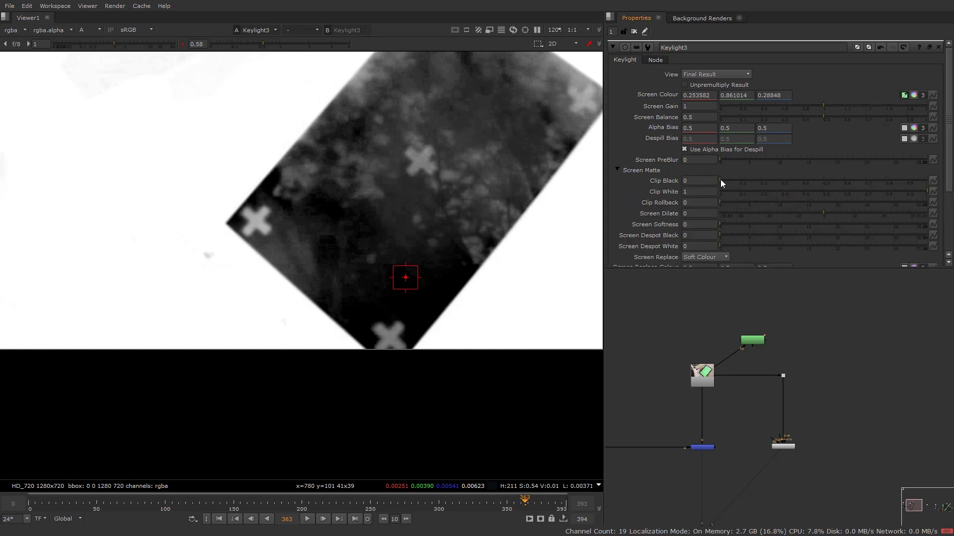
pyautogui.moveTo(720, 180); pyautogui.dragTo(750, 180)
pyautogui.scroll(1, 481, 184)
pyautogui.scroll(-3, 481, 192)
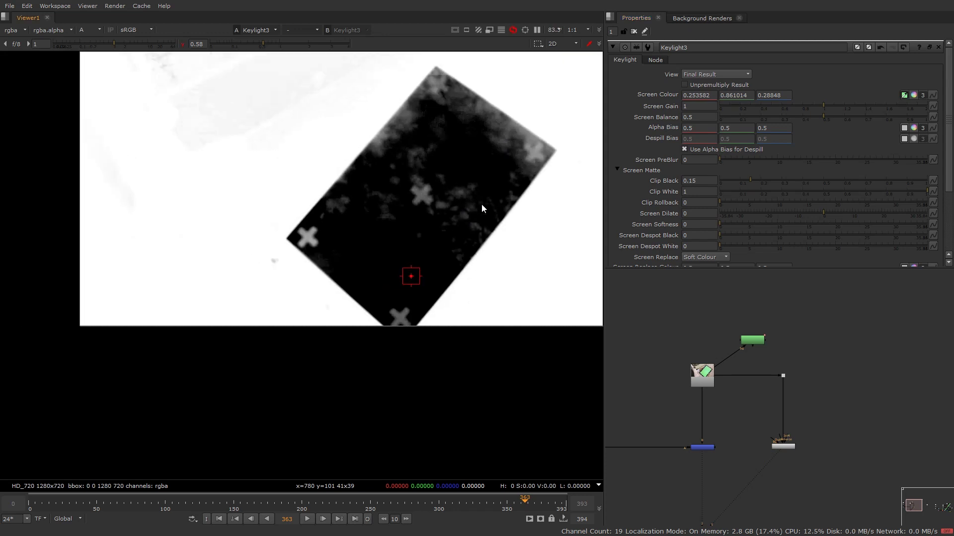
pyautogui.moveTo(923, 191)
pyautogui.mouseDown()
pyautogui.moveTo(908, 191)
pyautogui.moveTo(917, 194)
pyautogui.mouseUp()
pyautogui.moveTo(774, 427); pyautogui.dragTo(823, 360, button='middle')
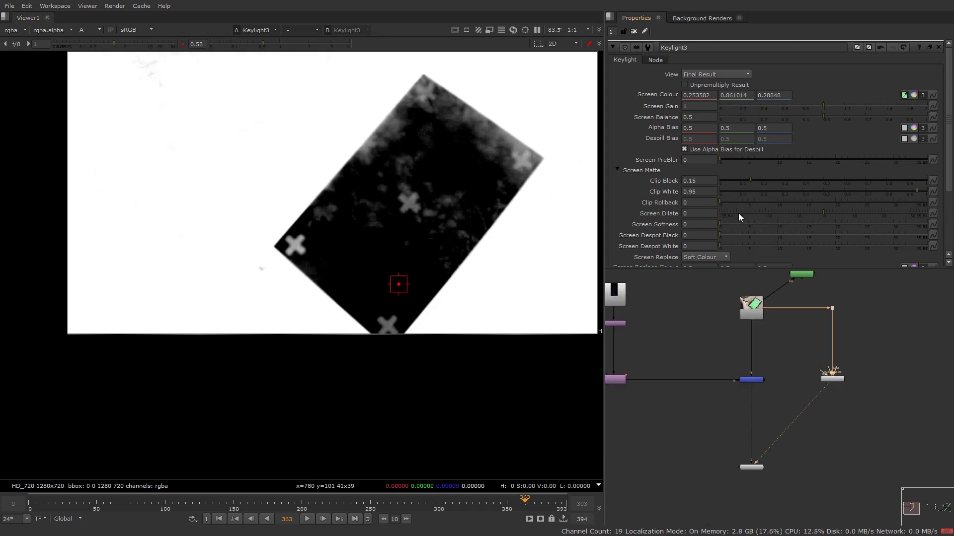
# Step: Set the Keylight's Screen Softness to 4 and return the viewer from alpha to colour
pyautogui.moveTo(729, 225); pyautogui.dragTo(743, 226)
pyautogui.moveTo(859, 362); pyautogui.dragTo(789, 398)
pyautogui.click(751, 466)
pyautogui.moveTo(398, 261); pyautogui.dragTo(370, 273, button='middle')
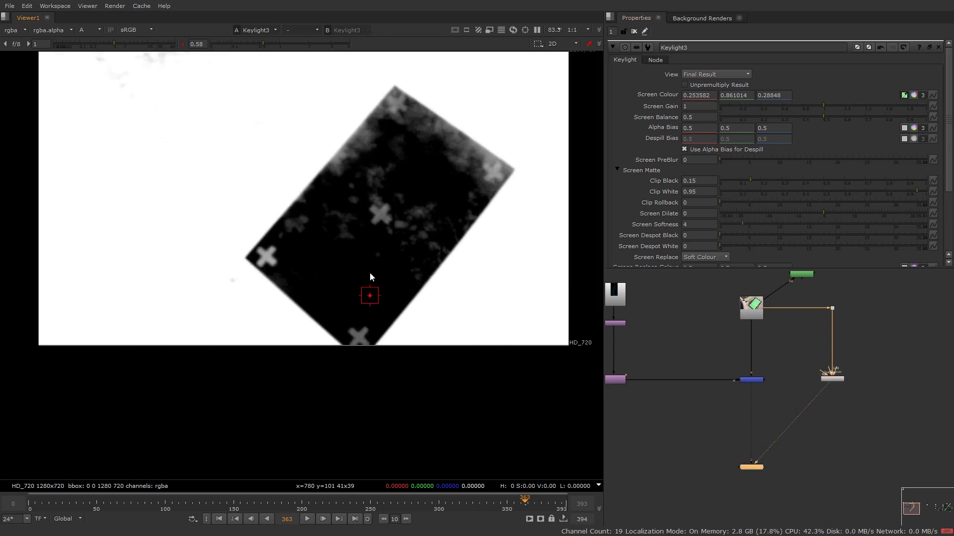
pyautogui.press('a')
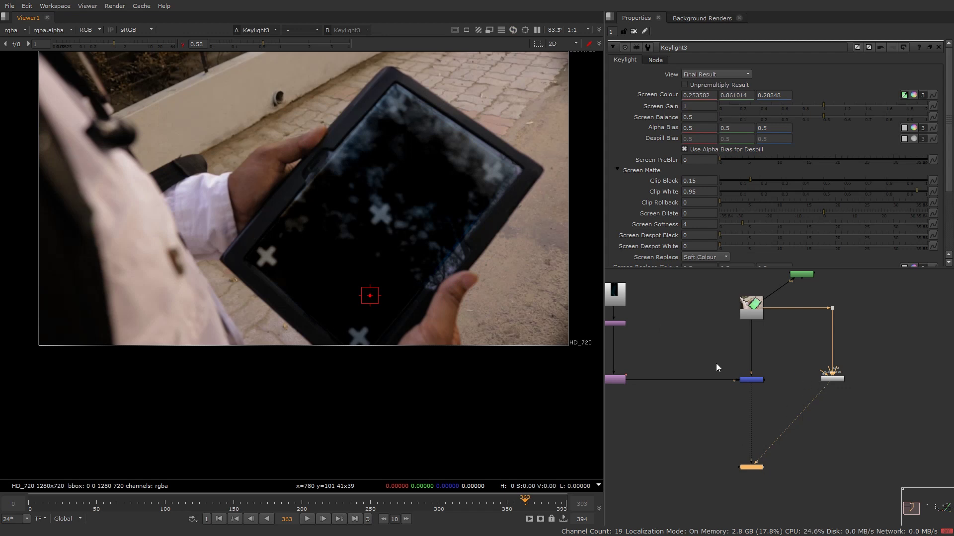
# Step: Merge the Keylight output over the Merge3 composite with a new over Merge placed below Merge3, and view it
pyautogui.scroll(2, 748, 387)
pyautogui.moveTo(794, 345); pyautogui.dragTo(737, 386)
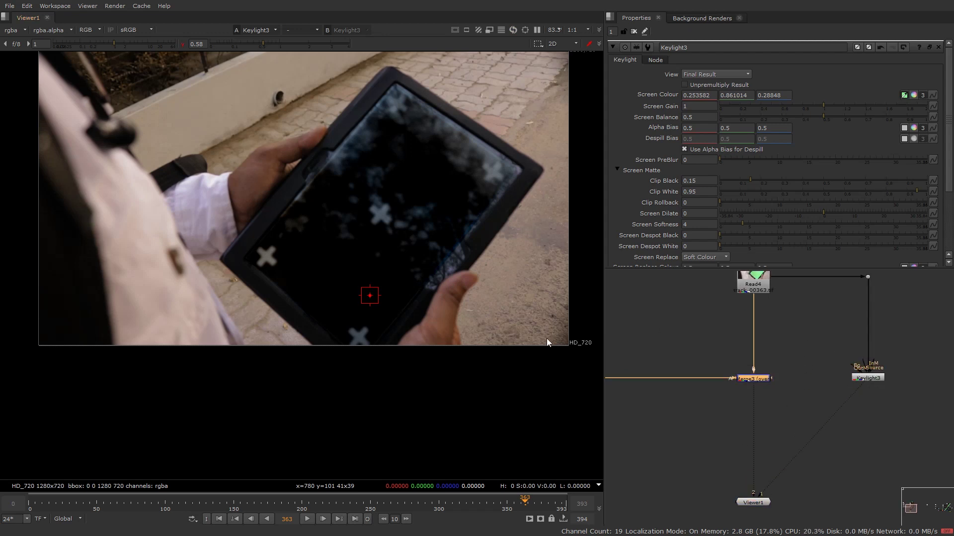
pyautogui.moveTo(815, 362); pyautogui.dragTo(944, 411)
pyautogui.press('m')
pyautogui.moveTo(788, 425); pyautogui.dragTo(757, 379)
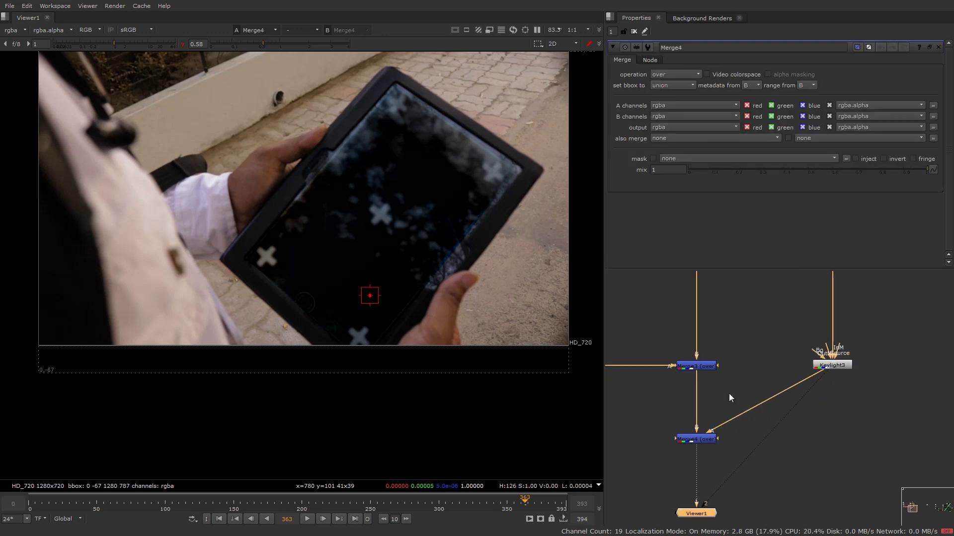
# Step: Check the keyed composite and its tracking markers at frames 122, 241 and 284
pyautogui.click(196, 504)
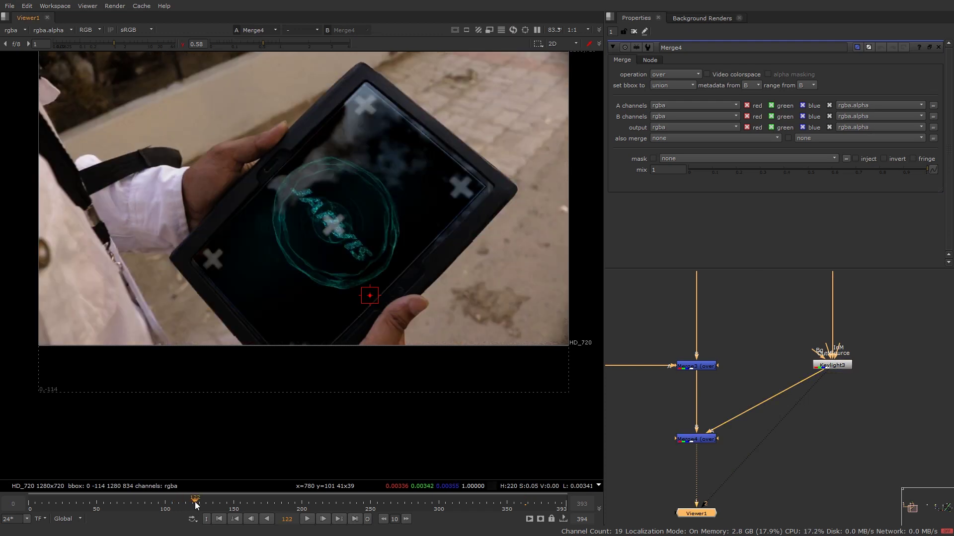
pyautogui.click(359, 508)
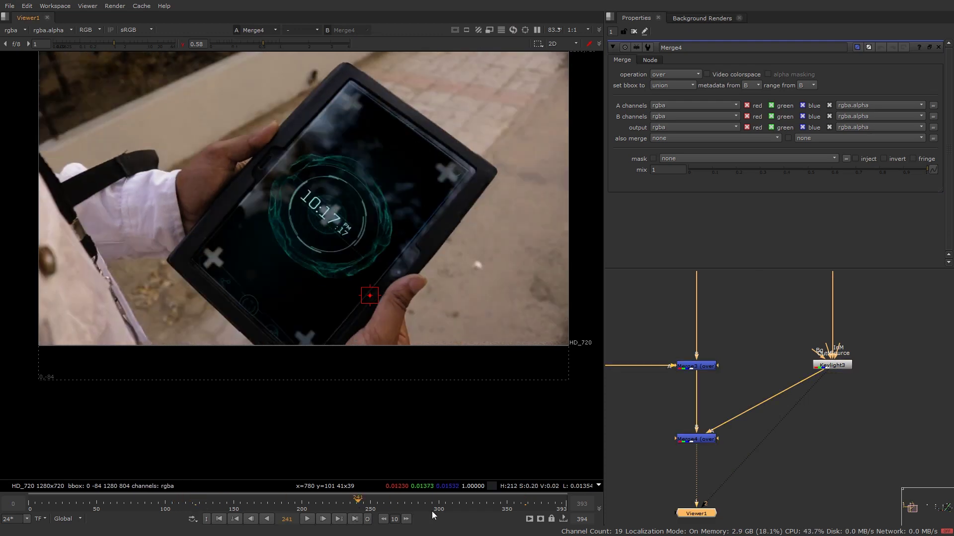
pyautogui.click(417, 507)
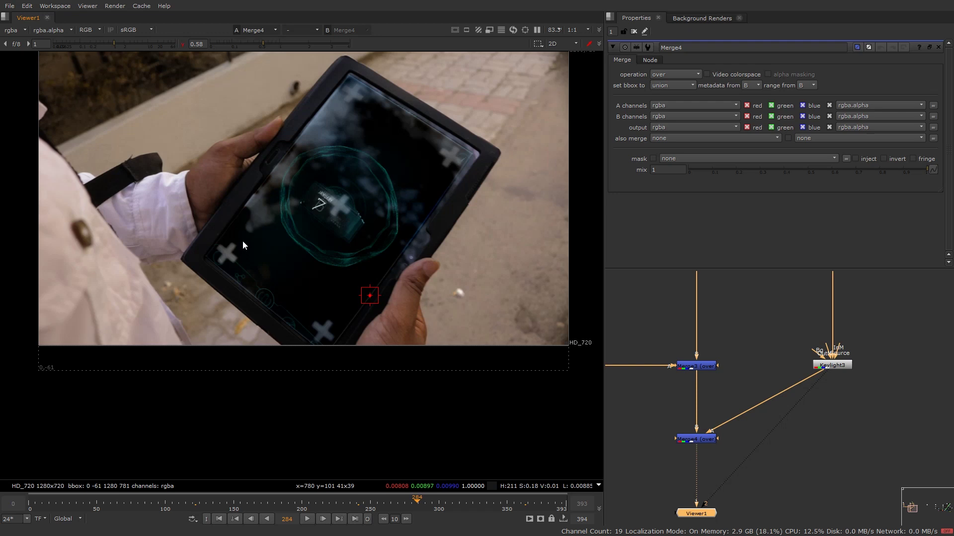
# Step: Align the Keylight beside Merge4 and copy the marker-removal nodes from the separate branch of the node graph
pyautogui.moveTo(834, 369); pyautogui.dragTo(842, 435)
pyautogui.scroll(-5, 837, 438)
pyautogui.moveTo(725, 411); pyautogui.dragTo(570, 390, button='middle')
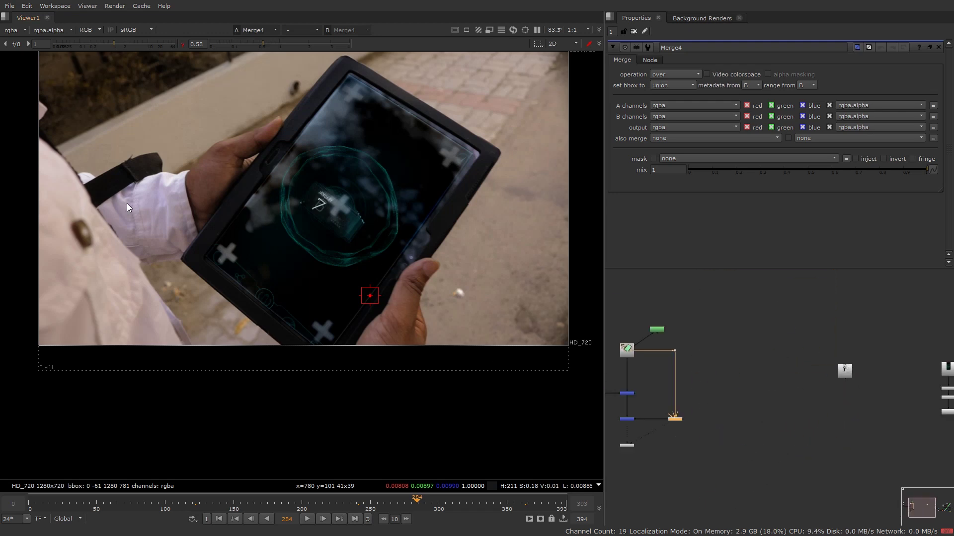
pyautogui.moveTo(928, 392); pyautogui.dragTo(726, 347, button='middle')
pyautogui.scroll(3, 772, 315)
pyautogui.moveTo(710, 358); pyautogui.dragTo(733, 382)
pyautogui.keyDown('shift'); pyautogui.moveTo(748, 322); pyautogui.dragTo(812, 389); pyautogui.keyUp('shift')
# Step: Move Read4 and its Dot up to make room and paste the marker-removal nodes beneath Read4
pyautogui.scroll(-4, 775, 360)
pyautogui.moveTo(716, 359); pyautogui.dragTo(936, 389, button='middle')
pyautogui.moveTo(706, 366); pyautogui.dragTo(904, 370, button='middle')
pyautogui.scroll(3, 763, 355)
pyautogui.moveTo(768, 331); pyautogui.dragTo(921, 399)
pyautogui.keyDown('shift'); pyautogui.click(850, 331); pyautogui.keyUp('shift')
pyautogui.moveTo(851, 331); pyautogui.dragTo(851, 258)
pyautogui.click(735, 312)
pyautogui.hotkey('ctrl', 'z')
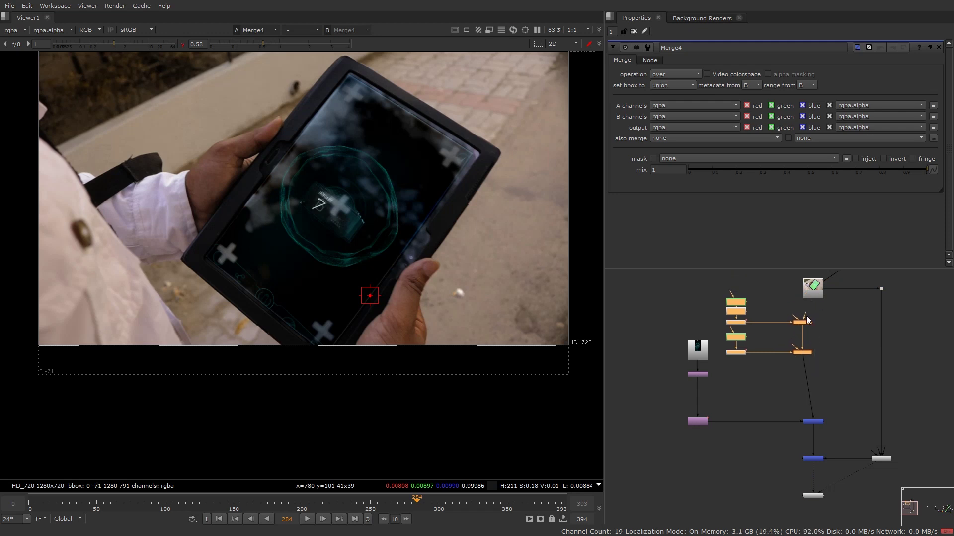
# Step: Link the pasted chain between Read4 and Merge3, and route the Keylight's Dot from the chain's last node
pyautogui.moveTo(803, 322); pyautogui.dragTo(814, 323)
pyautogui.moveTo(914, 387); pyautogui.dragTo(866, 413, button='middle')
pyautogui.scroll(1, 865, 413)
pyautogui.click(866, 413)
pyautogui.moveTo(785, 362); pyautogui.dragTo(755, 375)
pyautogui.moveTo(827, 297); pyautogui.dragTo(825, 376)
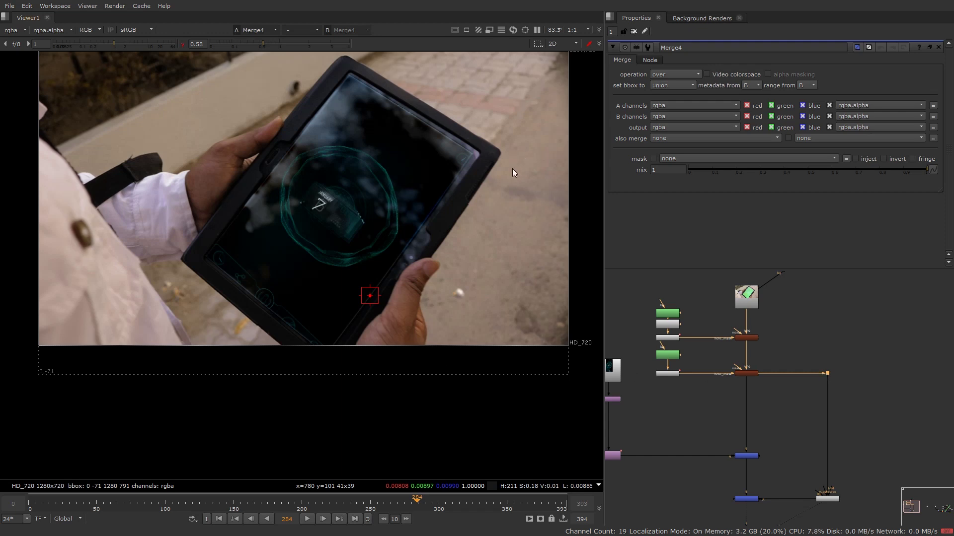
# Step: Inspect the tablet's corner edge up close and set the Keylight's Screen Dilate to -3
pyautogui.scroll(5, 466, 144)
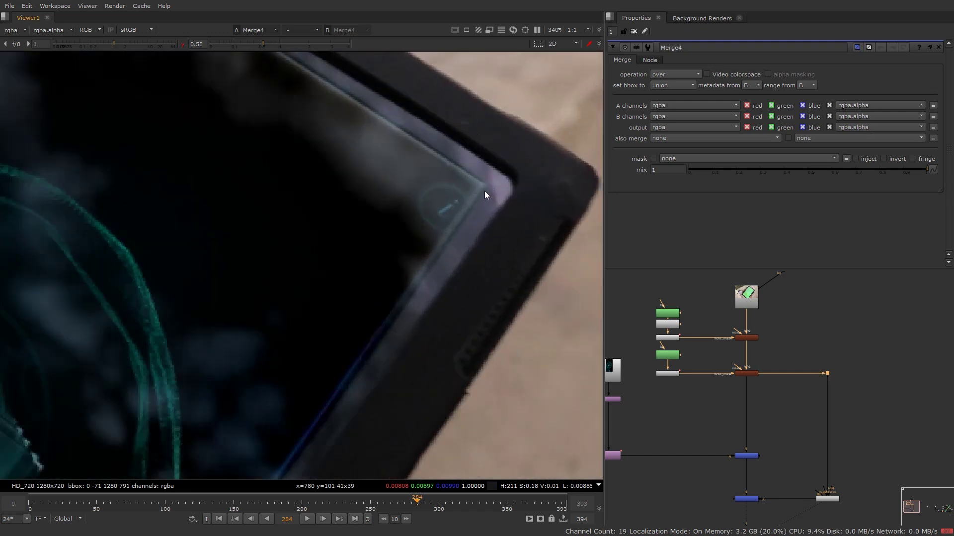
pyautogui.keyDown('ctrl'); pyautogui.keyDown('shift'); pyautogui.moveTo(477, 188); pyautogui.dragTo(496, 203); pyautogui.keyUp('shift'); pyautogui.keyUp('ctrl')
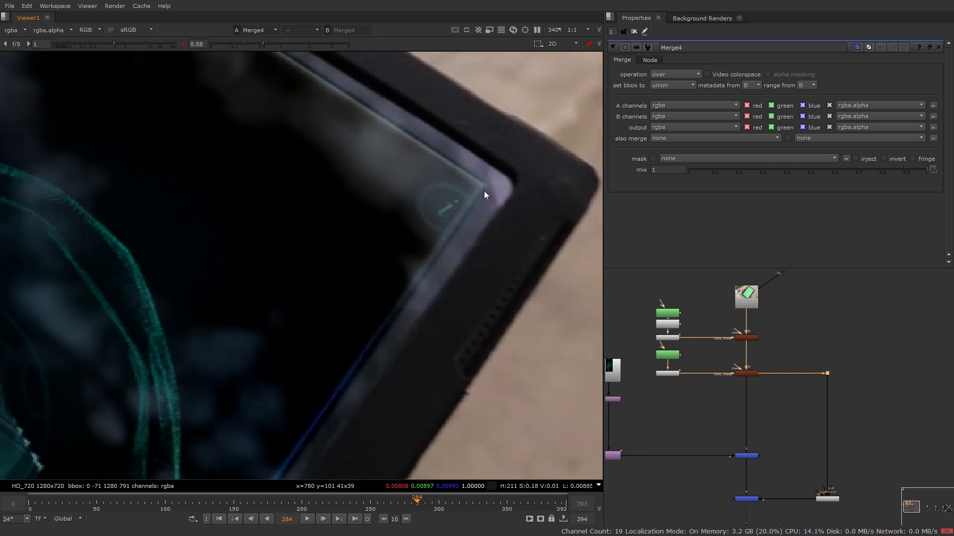
pyautogui.moveTo(874, 412); pyautogui.dragTo(953, 381, button='middle')
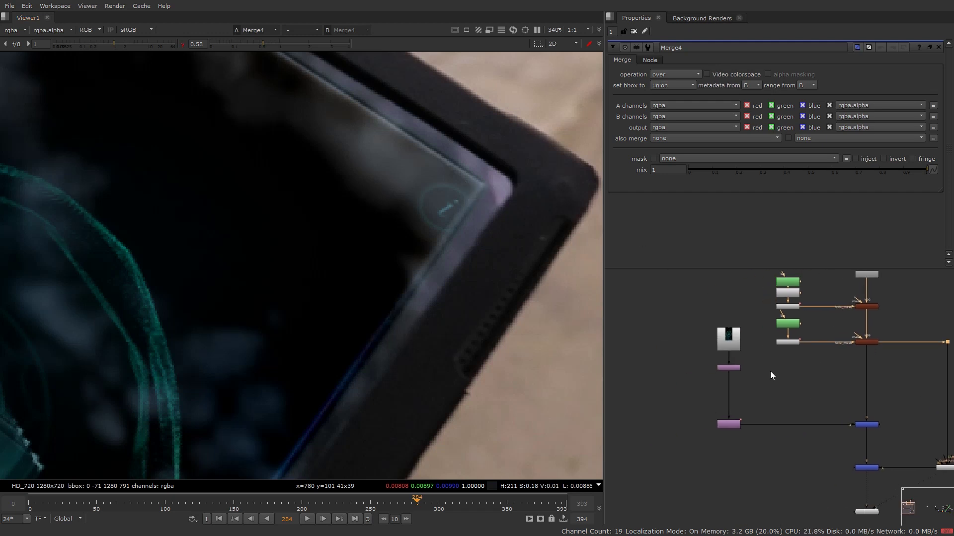
pyautogui.scroll(-3, 857, 389)
pyautogui.moveTo(878, 400); pyautogui.dragTo(818, 380, button='middle')
pyautogui.scroll(4, 865, 420)
pyautogui.doubleClick(841, 411)
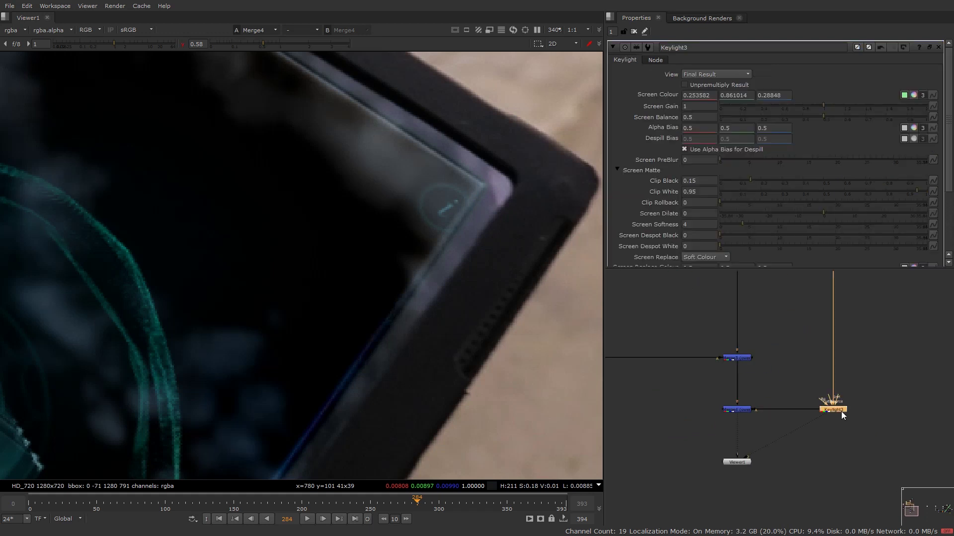
pyautogui.click(683, 213)
pyautogui.press('Down')
pyautogui.press('Down')
pyautogui.press('Down')
pyautogui.press('Down')
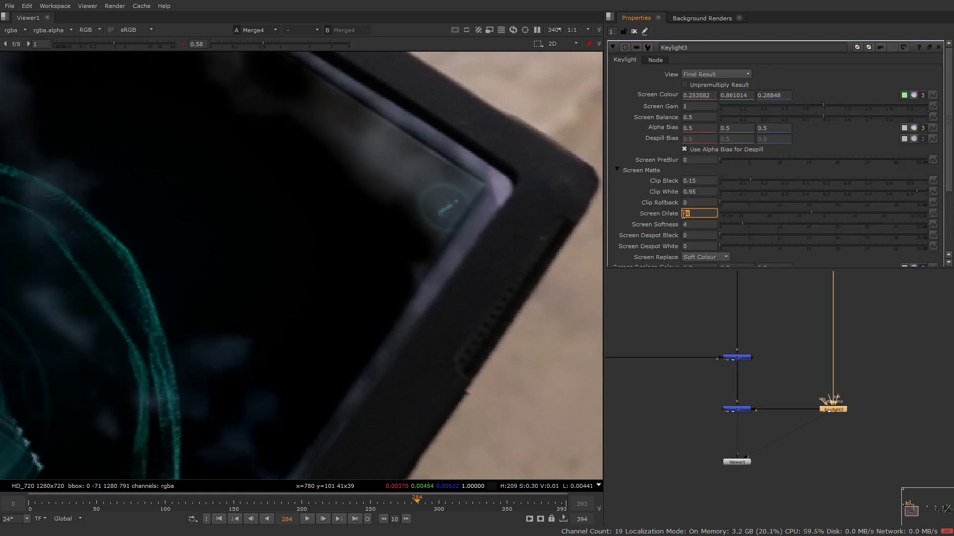
# Step: Refine the Keylight matte to Clip White 0.945 and Clip Black 0.195, and review the tablet screen in the composite
pyautogui.click(915, 192)
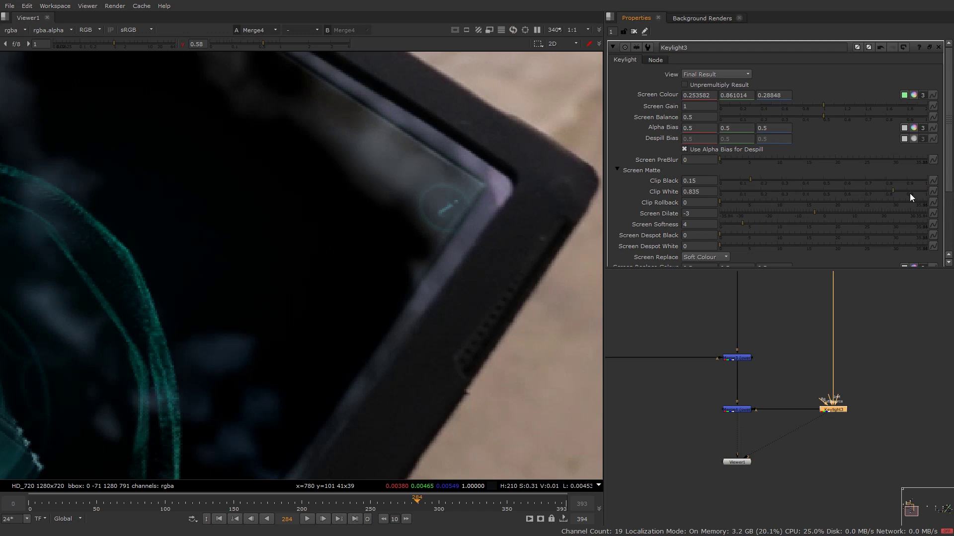
pyautogui.click(760, 181)
pyautogui.scroll(-7, 411, 237)
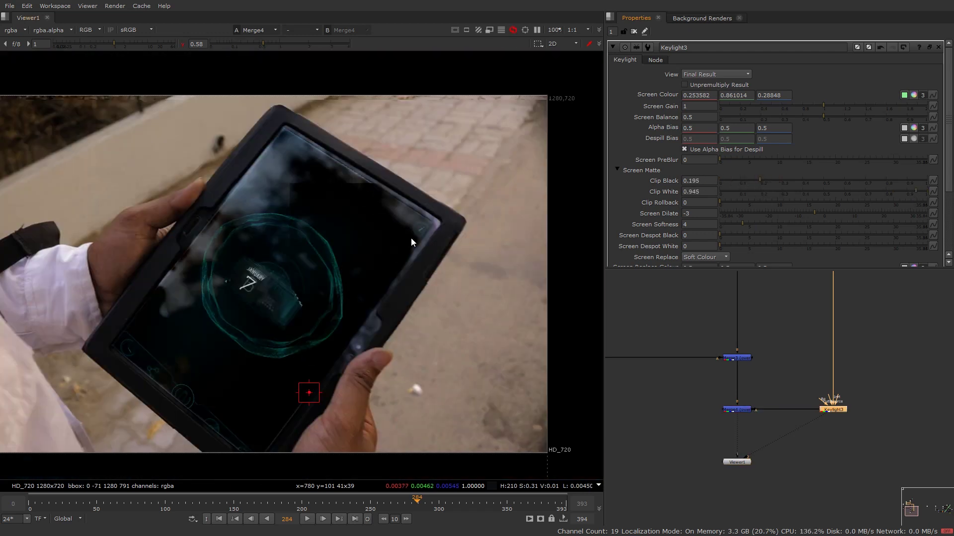
pyautogui.moveTo(504, 257); pyautogui.dragTo(492, 233, button='middle')
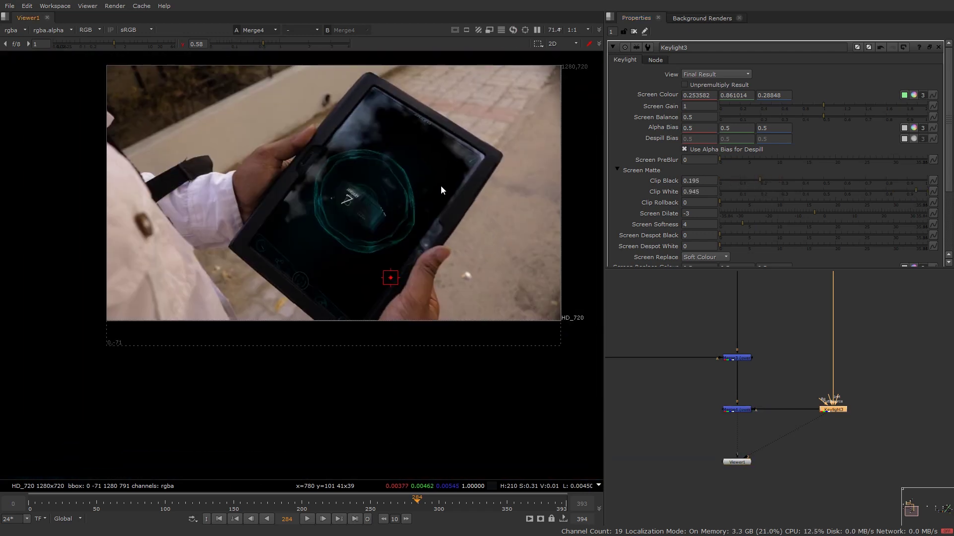
pyautogui.scroll(1, 441, 195)
pyautogui.scroll(-1, 441, 194)
pyautogui.scroll(1, 258, 253)
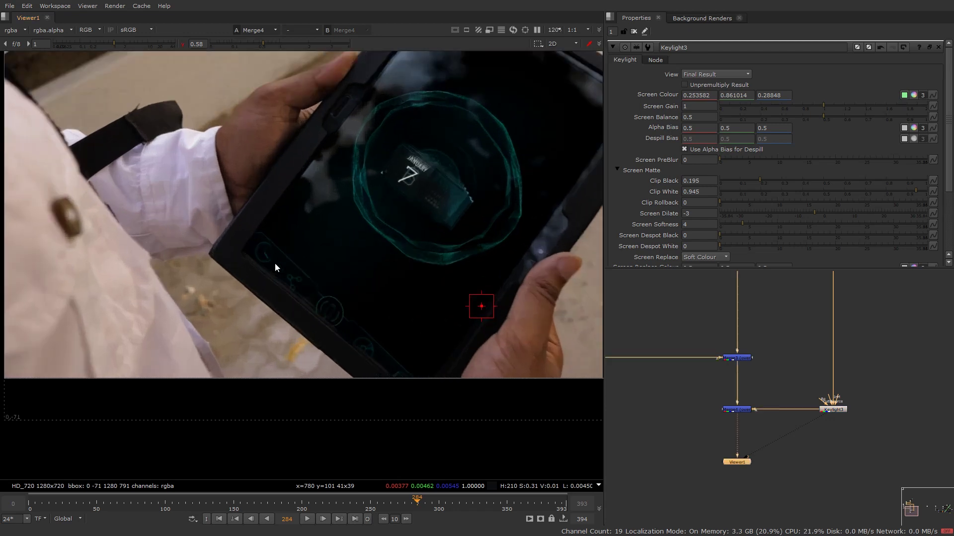
# Step: At frame 393, move the to2 corner of CornerPin2D3 to x 764, y 23 to fit the tablet's lower corner
pyautogui.scroll(-1, 323, 269)
pyautogui.scroll(1, 319, 302)
pyautogui.scroll(1, 257, 164)
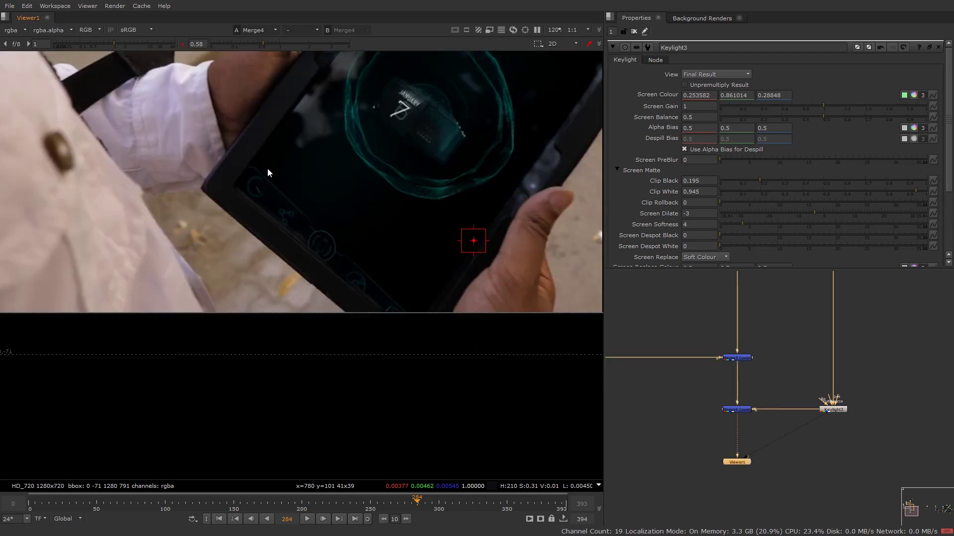
pyautogui.moveTo(723, 377); pyautogui.dragTo(951, 425, button='middle')
pyautogui.doubleClick(805, 339)
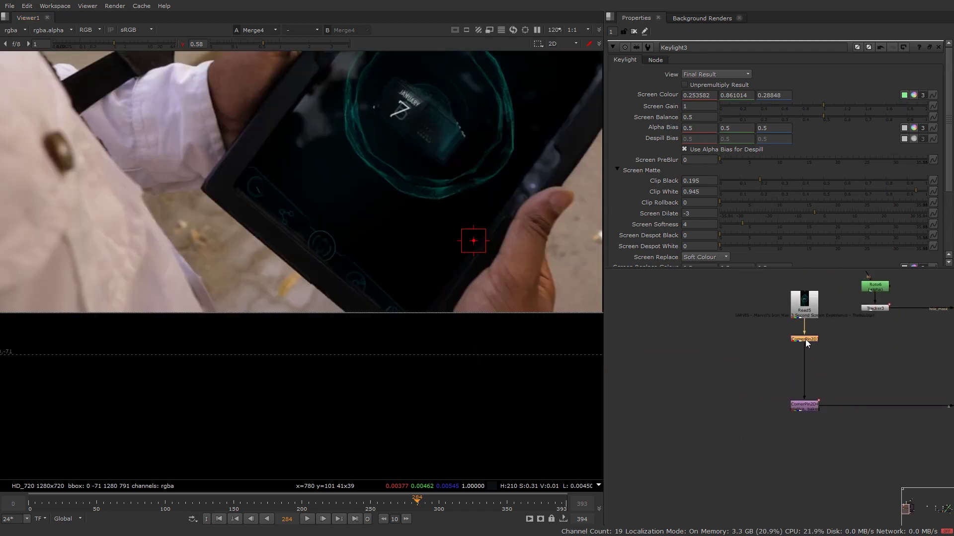
pyautogui.click(566, 508)
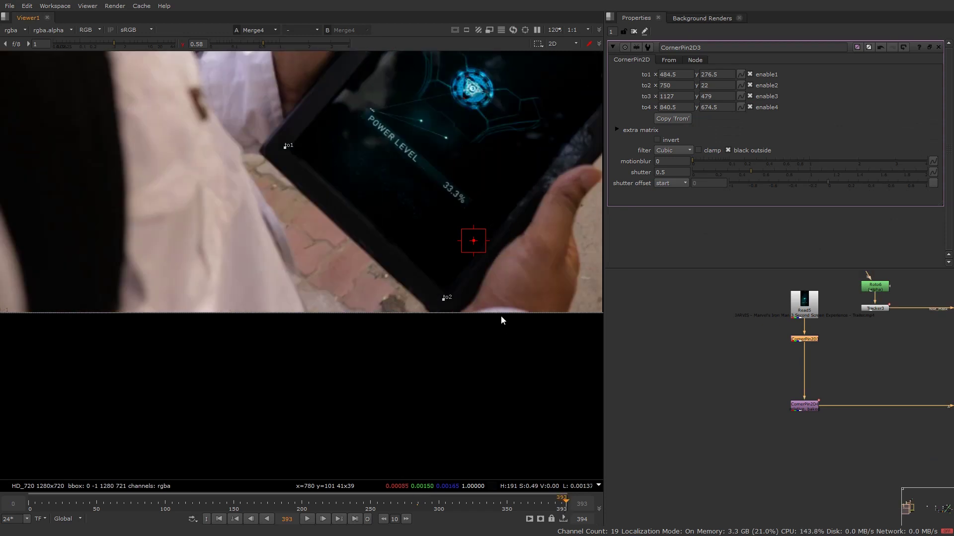
pyautogui.moveTo(444, 301); pyautogui.dragTo(453, 302)
pyautogui.scroll(-4, 453, 302)
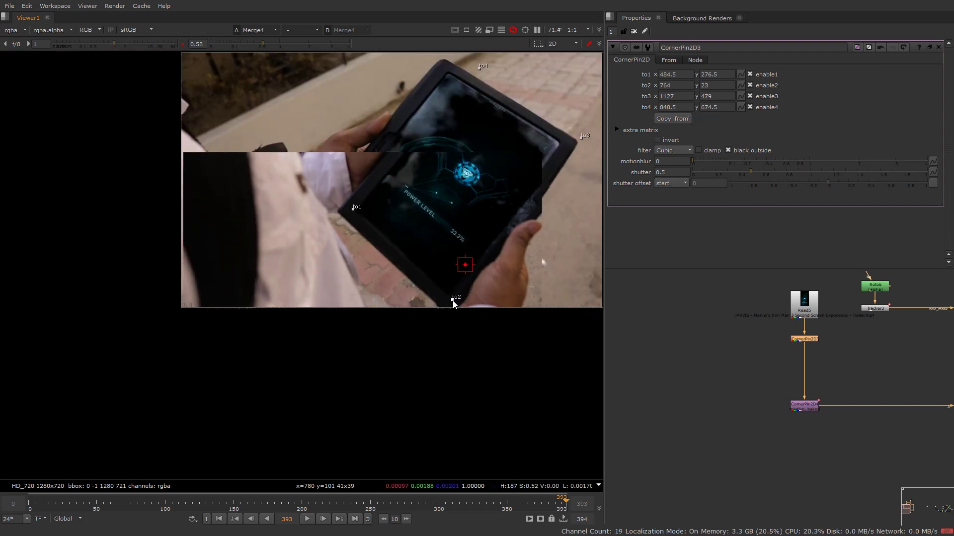
pyautogui.press('f')
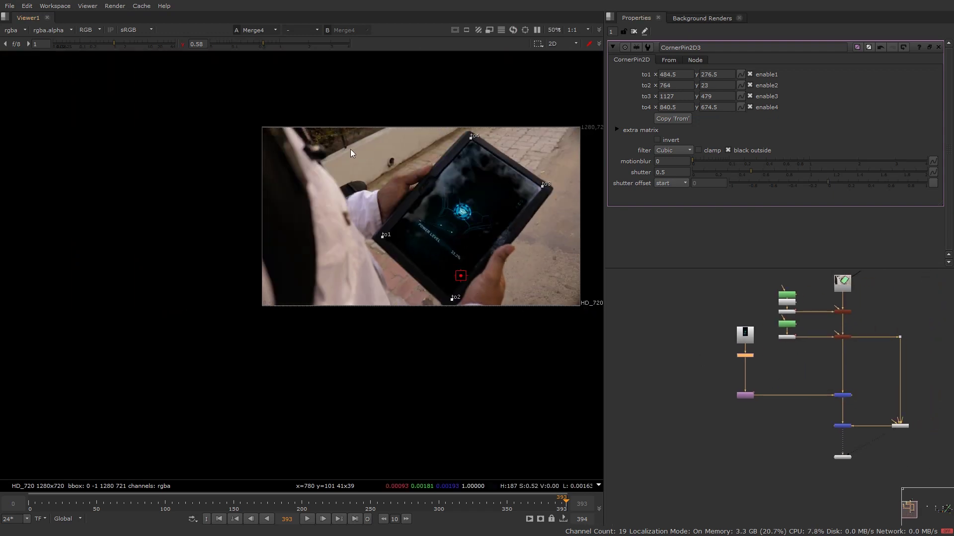
# Step: Disable and re-enable Keylight3 repeatedly to compare its effect on the tablet in the composite
pyautogui.moveTo(906, 413); pyautogui.dragTo(877, 395, button='middle')
pyautogui.moveTo(854, 400); pyautogui.dragTo(929, 453)
pyautogui.press('d')
pyautogui.press('d')
pyautogui.press('d')
pyautogui.press('d')
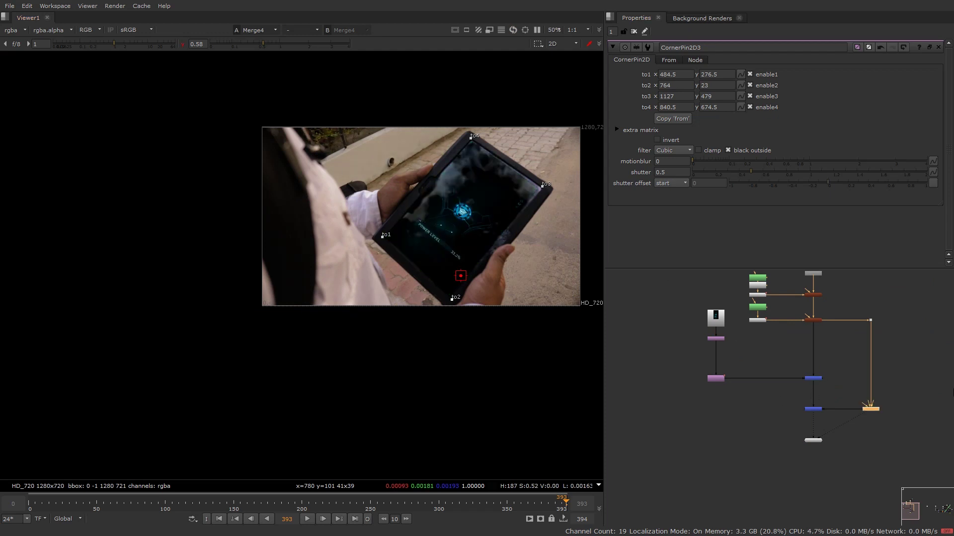
# Step: Insert a Merge node between Keylight3 and Merge4
pyautogui.scroll(5, 879, 415)
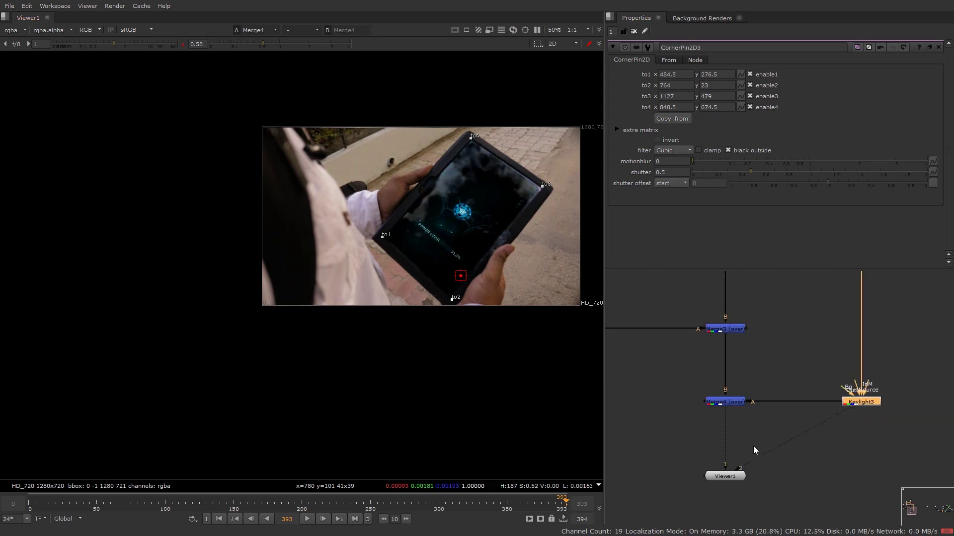
pyautogui.click(798, 379)
pyautogui.press('m')
pyautogui.moveTo(797, 378); pyautogui.dragTo(795, 401)
pyautogui.press('o')
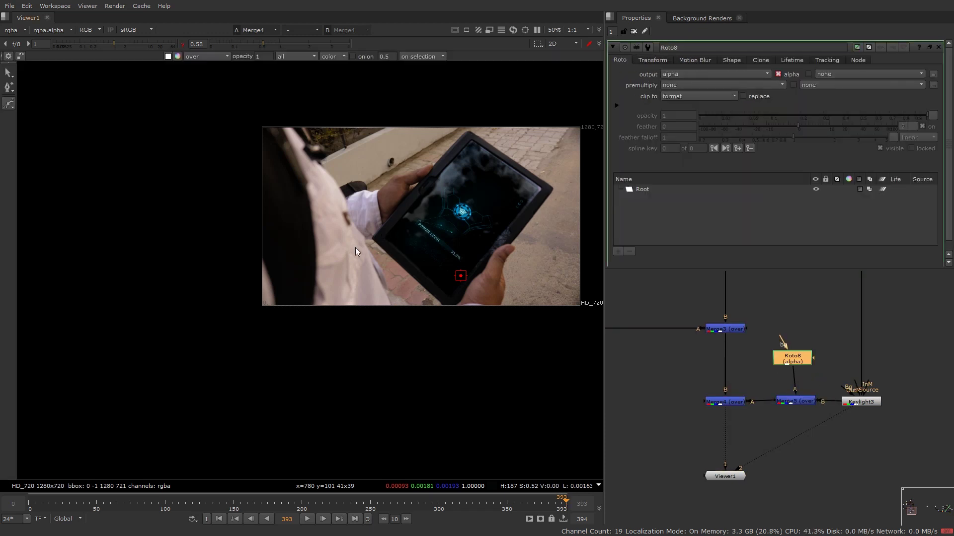
pyautogui.press('Delete')
# Step: Copy the planar-tracked Roto beside Read4 and place the copy above Merge5 as its A input
pyautogui.moveTo(815, 339); pyautogui.dragTo(791, 464, button='middle')
pyautogui.scroll(-4, 812, 348)
pyautogui.moveTo(799, 360); pyautogui.dragTo(768, 402, button='middle')
pyautogui.scroll(4, 778, 302)
pyautogui.click(771, 299)
pyautogui.moveTo(806, 434); pyautogui.dragTo(859, 301, button='middle')
pyautogui.hotkey('ctrl', 'v')
pyautogui.moveTo(817, 440); pyautogui.dragTo(809, 462)
# Step: Set the operation of Merge5 to mask
pyautogui.doubleClick(802, 499)
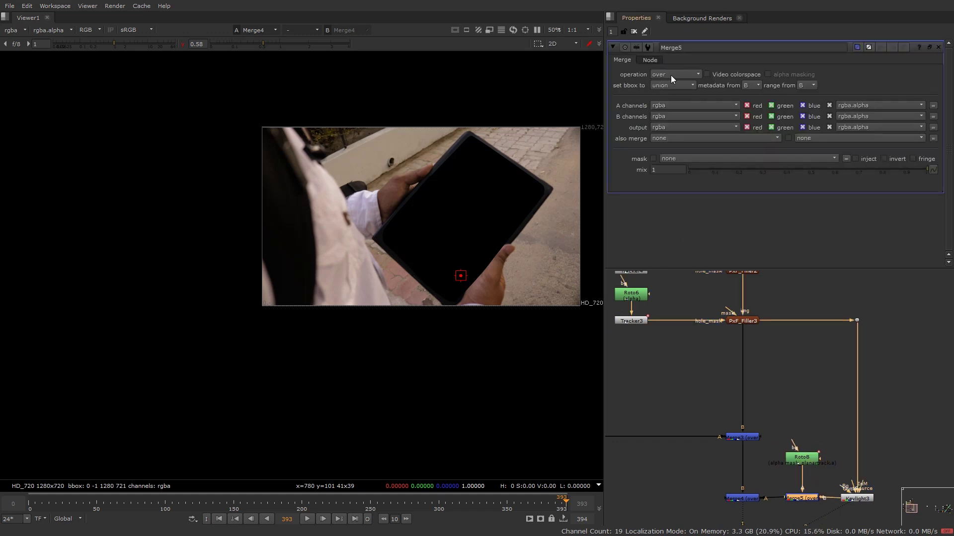
pyautogui.click(670, 74)
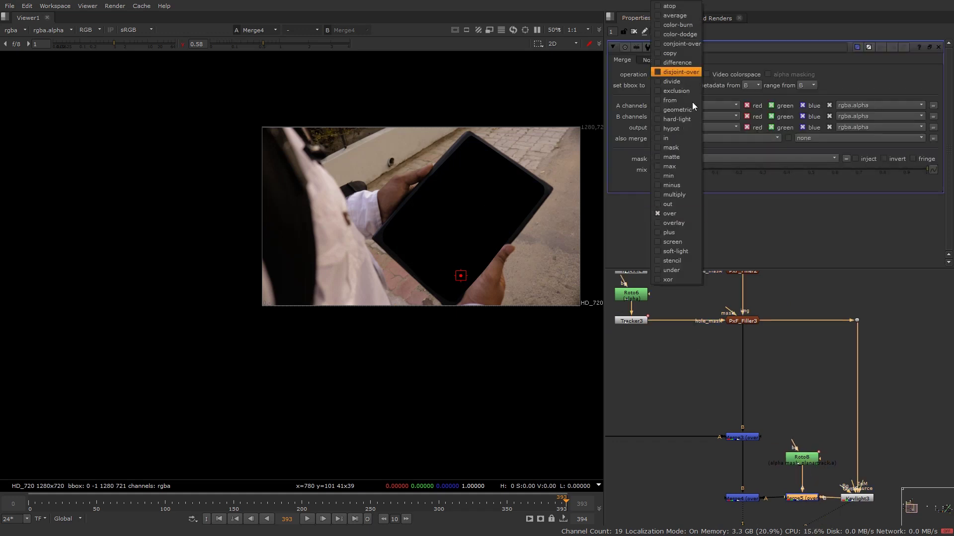
pyautogui.click(674, 148)
pyautogui.scroll(1, 301, 130)
pyautogui.moveTo(276, 94); pyautogui.dragTo(421, 214)
# Step: Disable and re-enable Merge5 repeatedly to compare the composite with and without the Roto mask
pyautogui.moveTo(817, 490); pyautogui.dragTo(809, 419, button='middle')
pyautogui.press('d')
pyautogui.press('d')
pyautogui.press('d')
pyautogui.press('d')
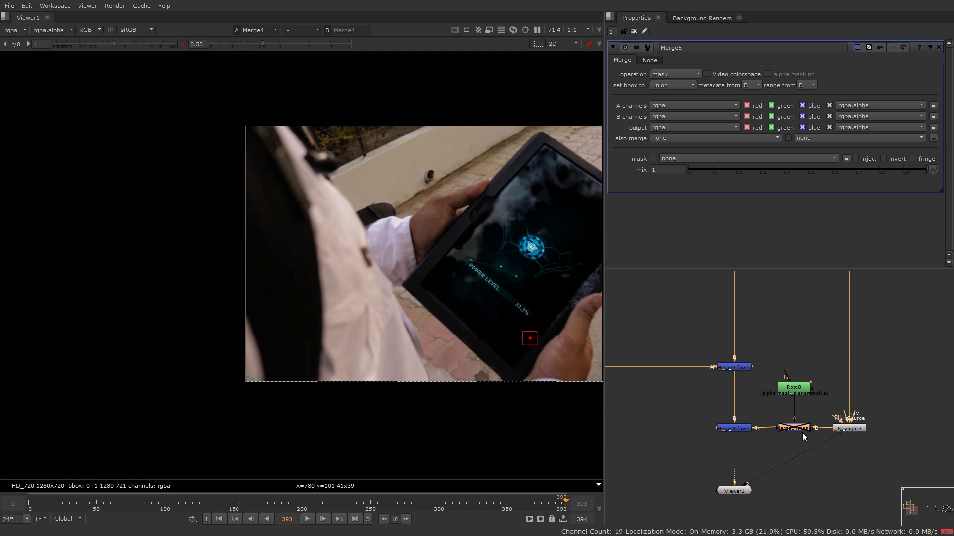
pyautogui.moveTo(475, 257); pyautogui.dragTo(380, 260, button='middle')
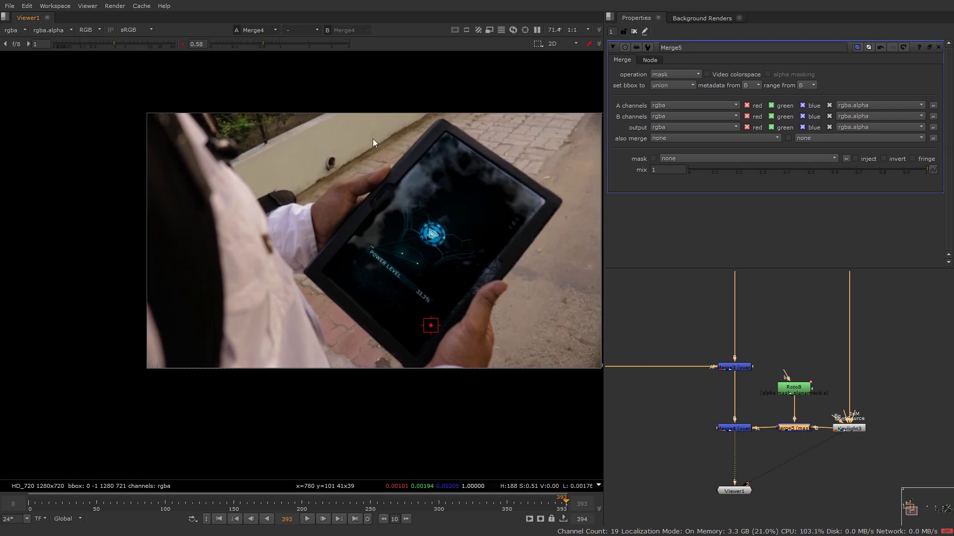
# Step: Add a Grade below Read5 with blackpoint -0.0025, whitepoint 0.67, gain 0.48 and gamma 2.26
pyautogui.press('f')
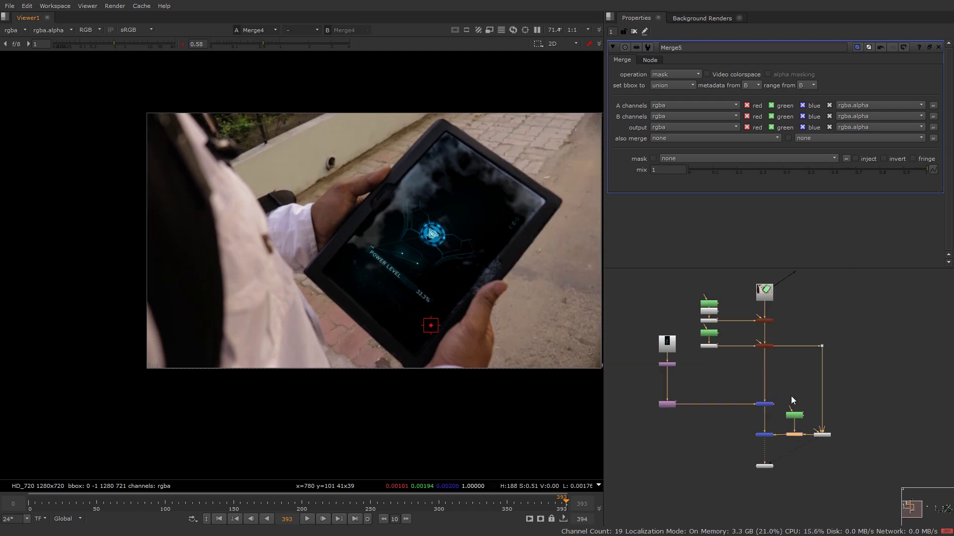
pyautogui.scroll(4, 669, 377)
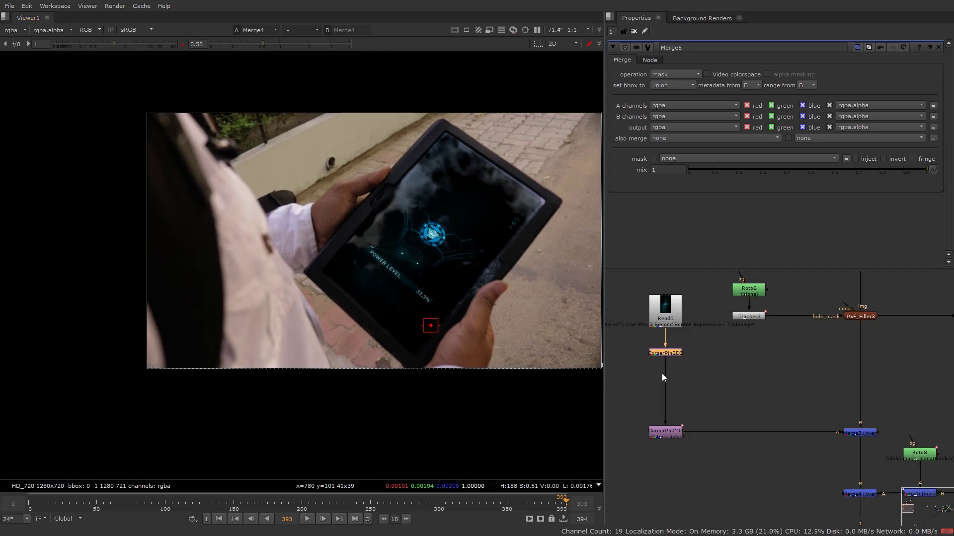
pyautogui.doubleClick(666, 335)
pyautogui.moveTo(798, 96); pyautogui.dragTo(768, 117)
pyautogui.moveTo(798, 149); pyautogui.dragTo(849, 148)
pyautogui.moveTo(770, 96); pyautogui.dragTo(793, 87)
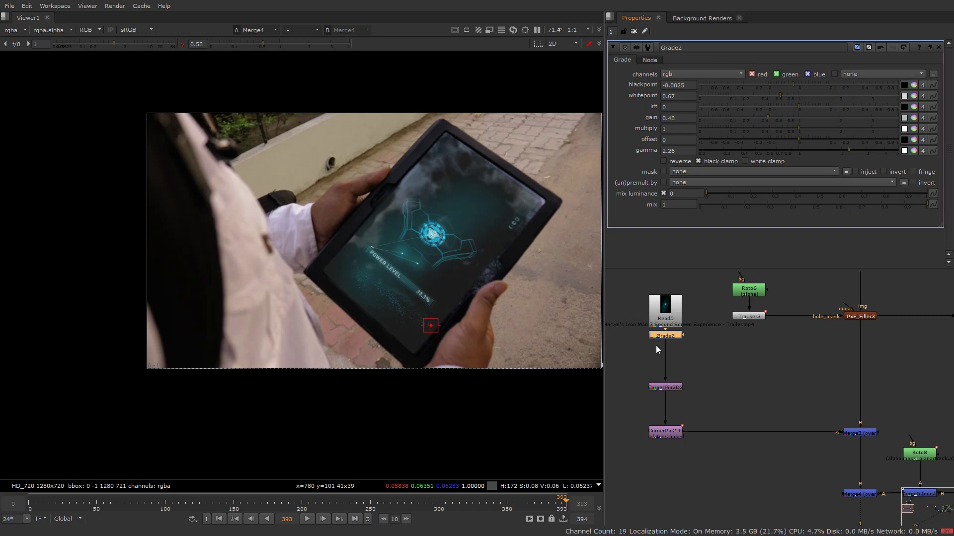
# Step: Add a second Grade below Grade2 and sample its blackpoint from the dark upper corner of the JARVIS clip
pyautogui.press('g')
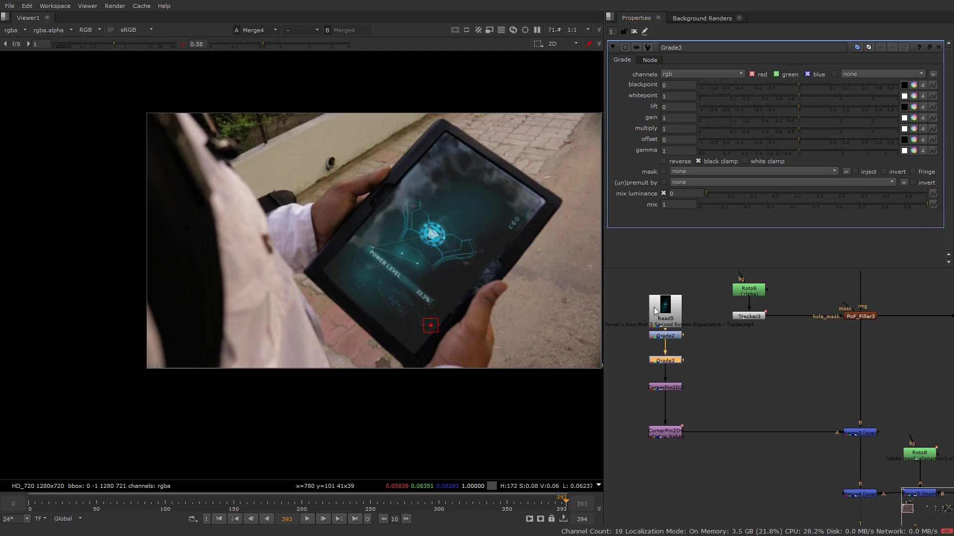
pyautogui.scroll(5, 526, 223)
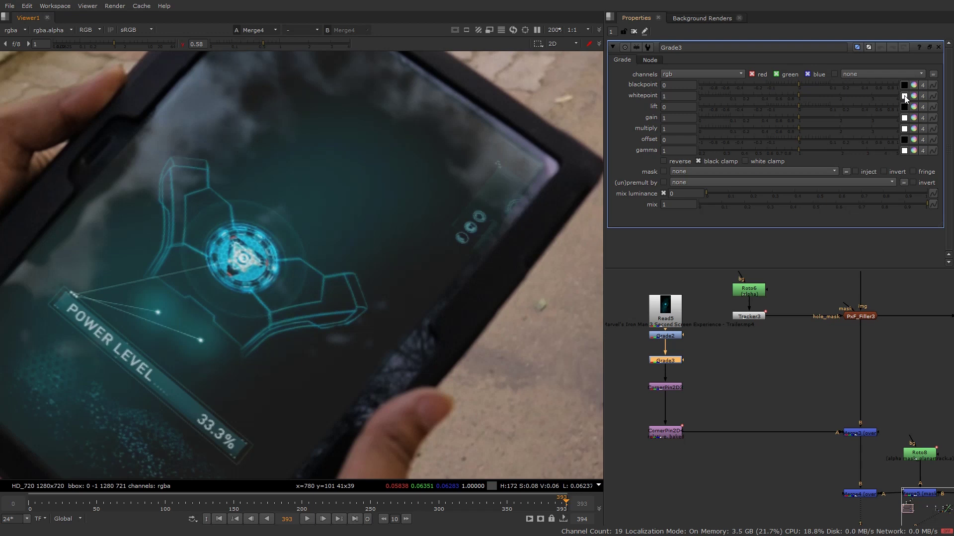
pyautogui.click(905, 86)
pyautogui.scroll(3, 445, 269)
pyautogui.click(631, 368)
pyautogui.click(660, 362)
pyautogui.press('1')
pyautogui.scroll(-2, 338, 289)
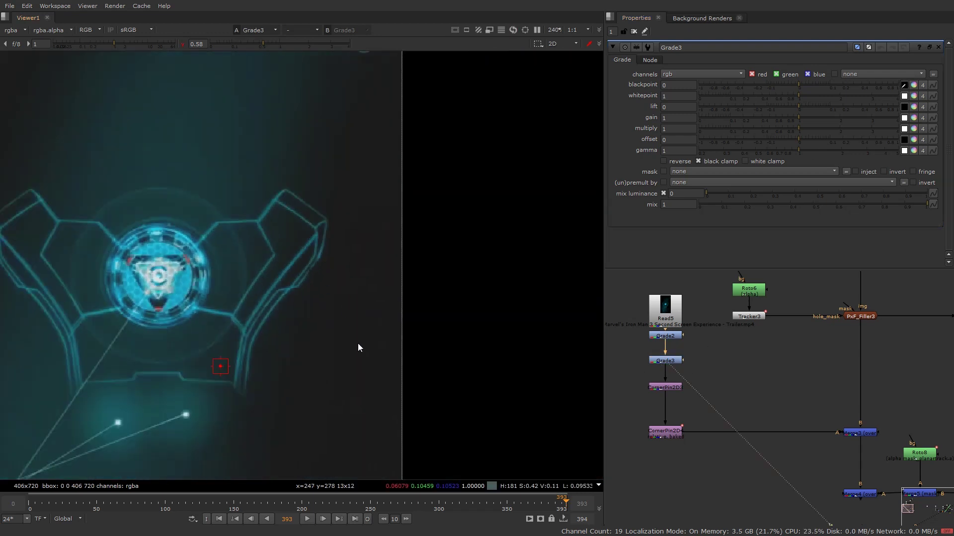
pyautogui.scroll(-4, 358, 340)
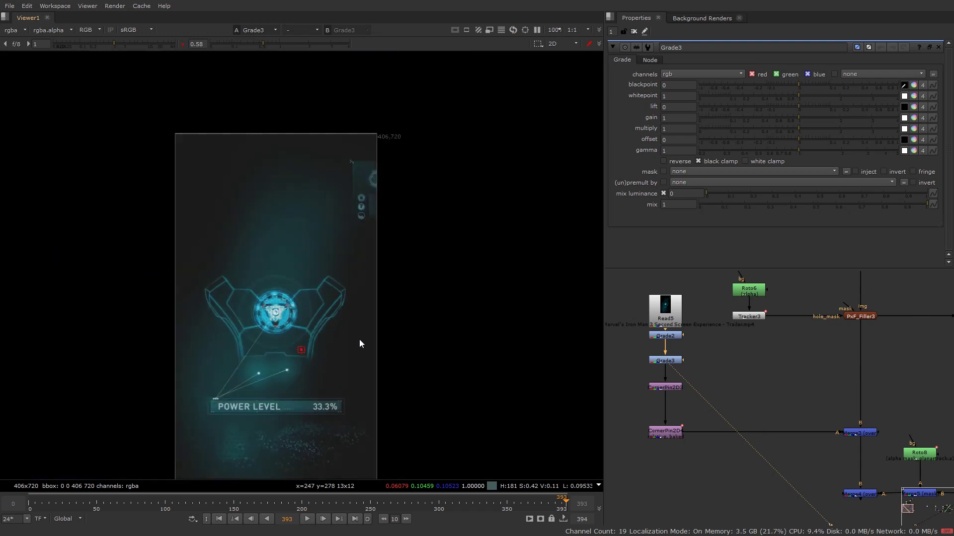
pyautogui.keyDown('ctrl'); pyautogui.click(180, 141); pyautogui.keyUp('ctrl')
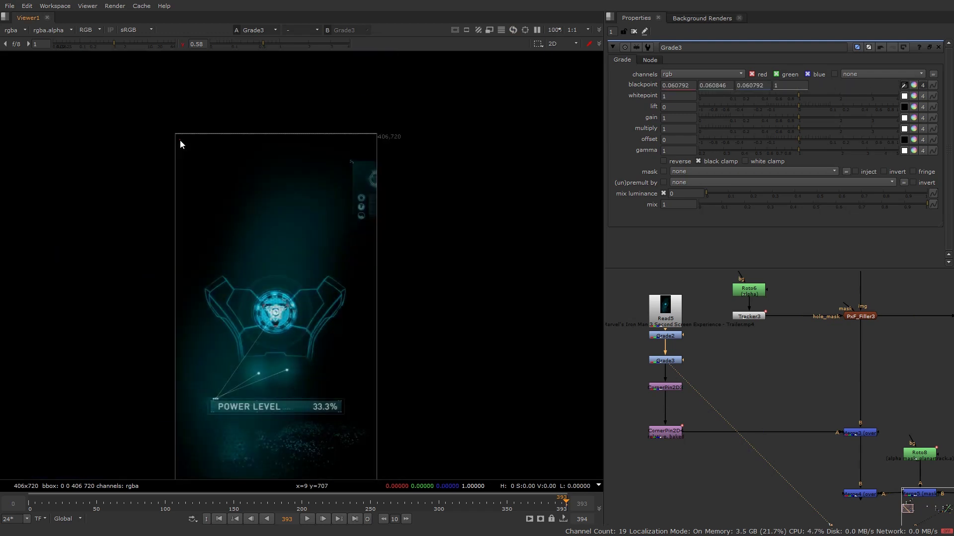
# Step: View the Read4 footage and sample Grade3's lift from the black tablet bezel
pyautogui.scroll(-2, 814, 392)
pyautogui.moveTo(829, 406); pyautogui.dragTo(844, 484, button='middle')
pyautogui.click(799, 314)
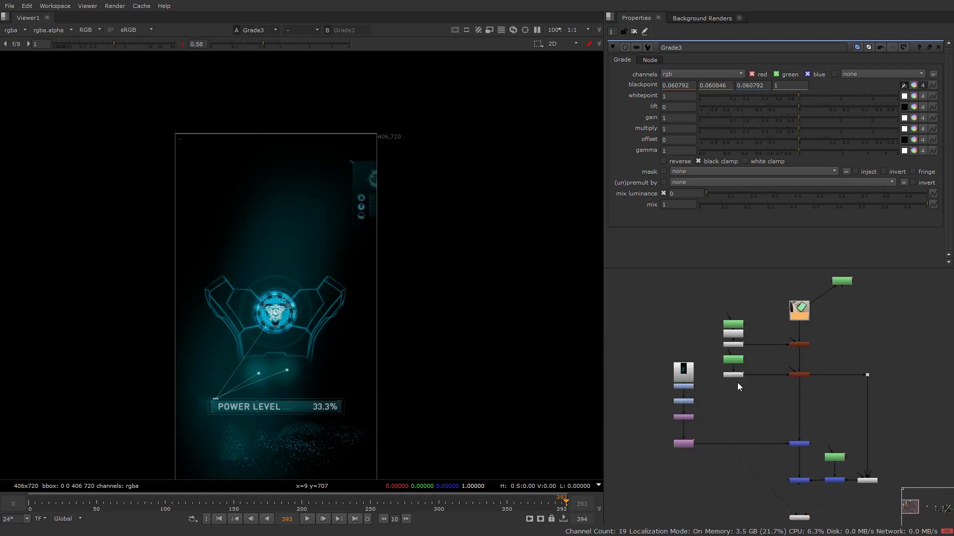
pyautogui.press('1')
pyautogui.click(779, 341)
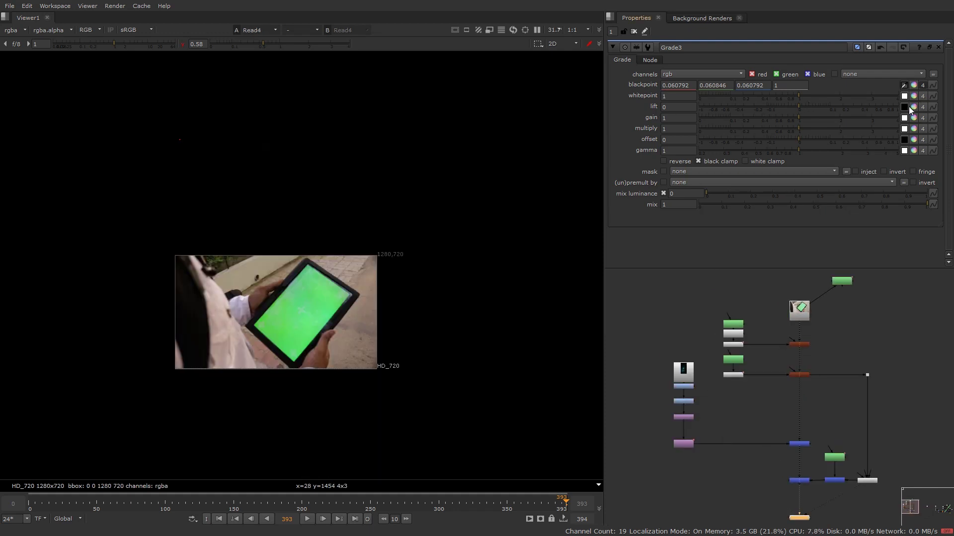
pyautogui.scroll(6, 383, 273)
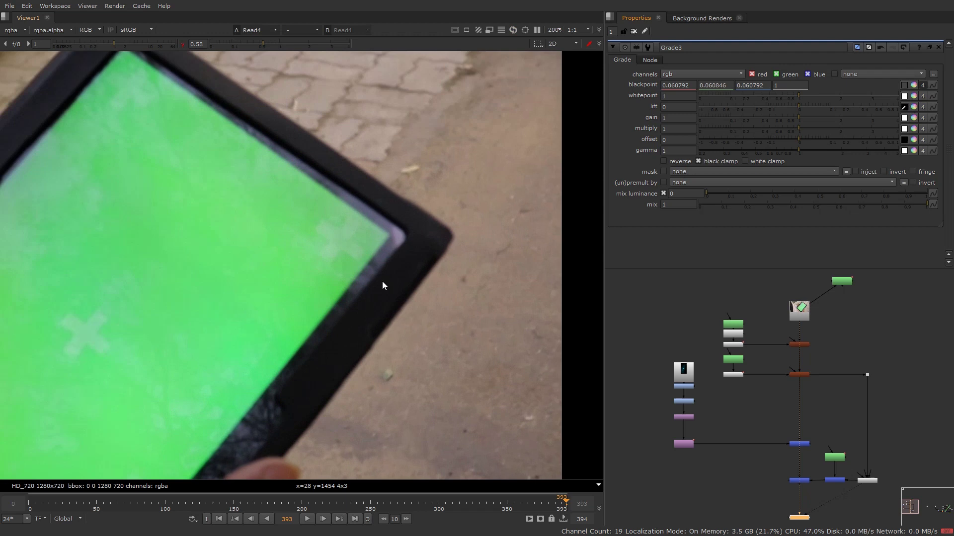
pyautogui.keyDown('ctrl'); pyautogui.click(377, 291); pyautogui.keyUp('ctrl')
# Step: View the Merge4 composite and toggle Grade3 off and on to compare the screen's black levels
pyautogui.moveTo(815, 472); pyautogui.dragTo(804, 413, button='middle')
pyautogui.click(791, 422)
pyautogui.press('1')
pyautogui.scroll(-5, 390, 318)
pyautogui.scroll(4, 681, 341)
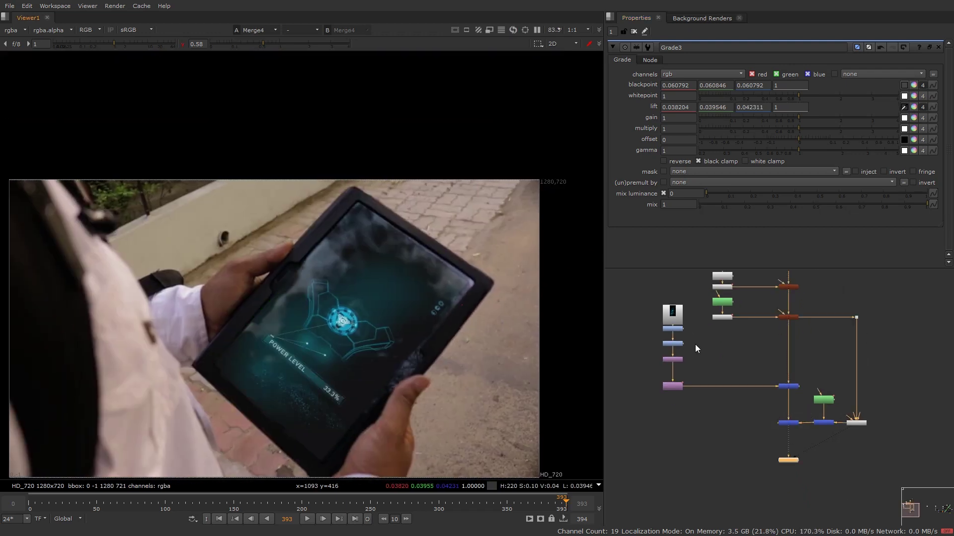
pyautogui.click(662, 335)
pyautogui.press('d')
pyautogui.press('d')
pyautogui.press('d')
pyautogui.press('d')
pyautogui.press('d')
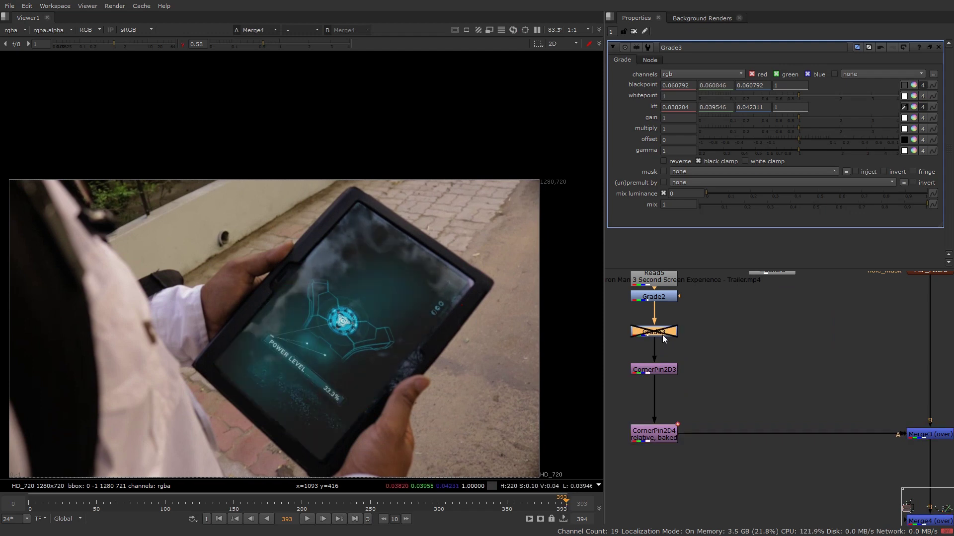
pyautogui.press('d')
# Step: Play back the opening frames of the full composite
pyautogui.scroll(-5, 457, 383)
pyautogui.click(307, 519)
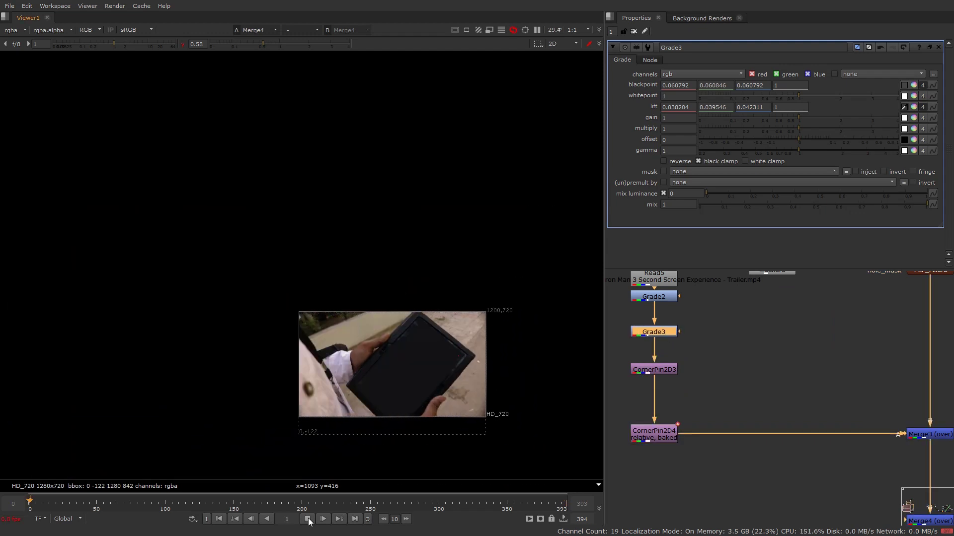
pyautogui.click(308, 519)
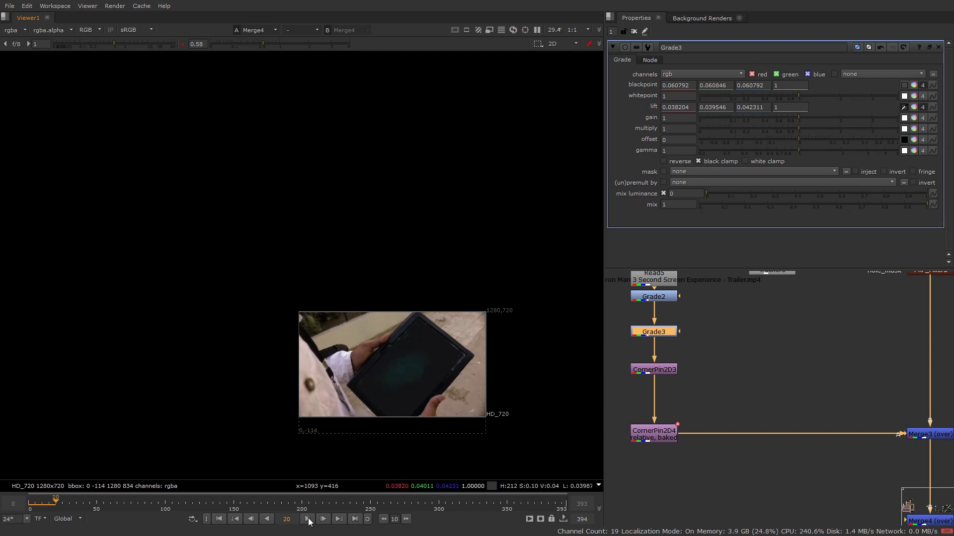
# Step: Set Grade2's blackpoint to -0.002 and play back the composite from the first frame
pyautogui.doubleClick(650, 295)
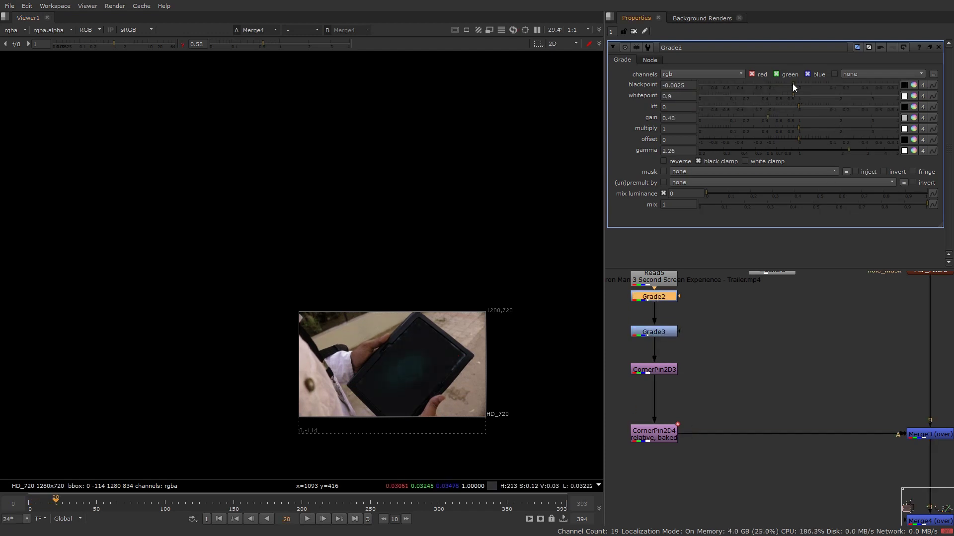
pyautogui.moveTo(793, 85); pyautogui.dragTo(794, 85)
pyautogui.scroll(2, 485, 355)
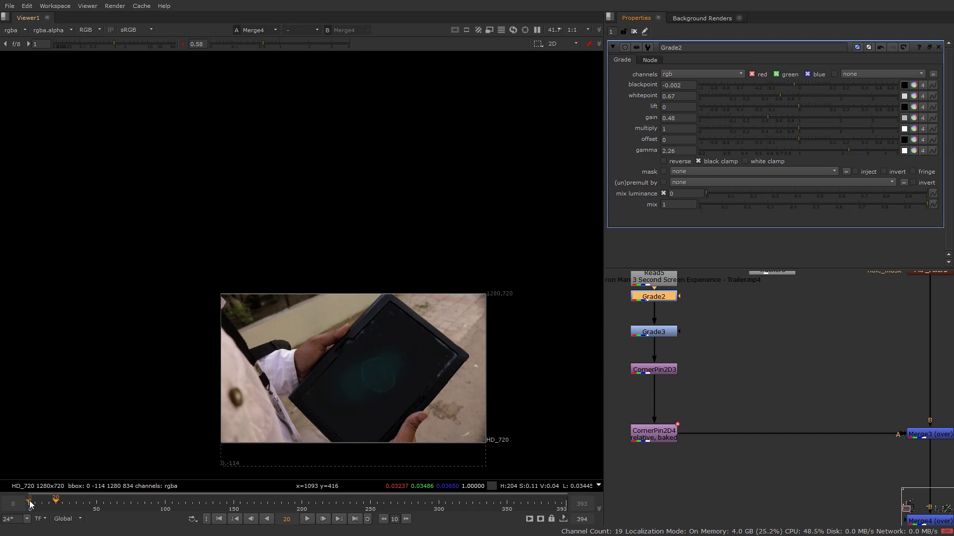
pyautogui.click(29, 503)
pyautogui.click(306, 518)
pyautogui.moveTo(426, 402); pyautogui.dragTo(443, 374, button='middle')
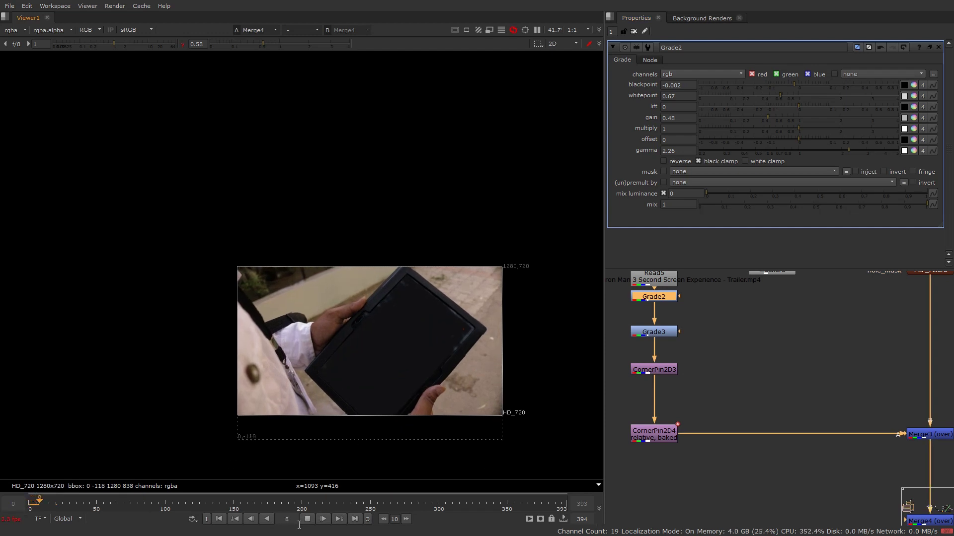
pyautogui.click(304, 518)
# Step: Open Roto8 and check how its tracked Bezier shape follows the tablet on other frames
pyautogui.scroll(2, 392, 362)
pyautogui.scroll(1, 458, 348)
pyautogui.moveTo(944, 500); pyautogui.dragTo(712, 389, button='middle')
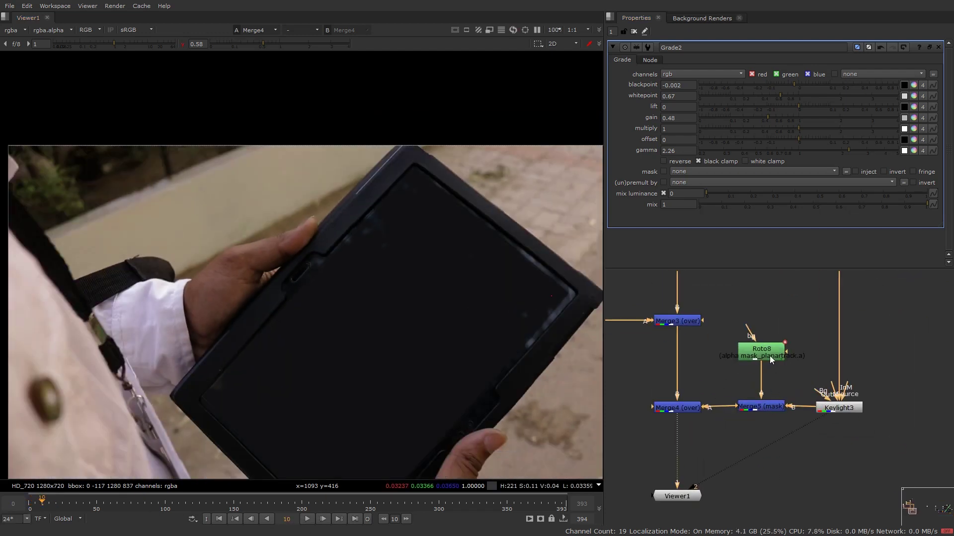
pyautogui.doubleClick(770, 355)
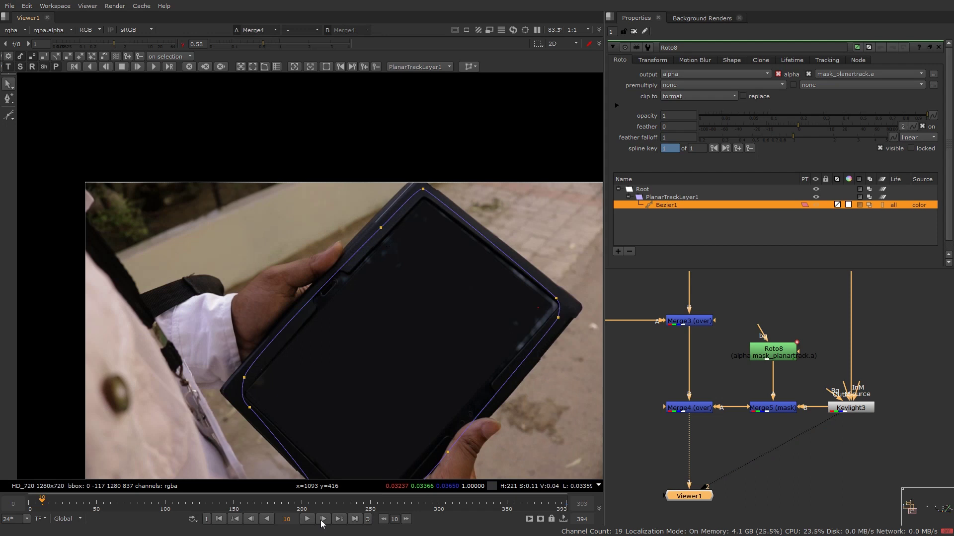
pyautogui.click(322, 522)
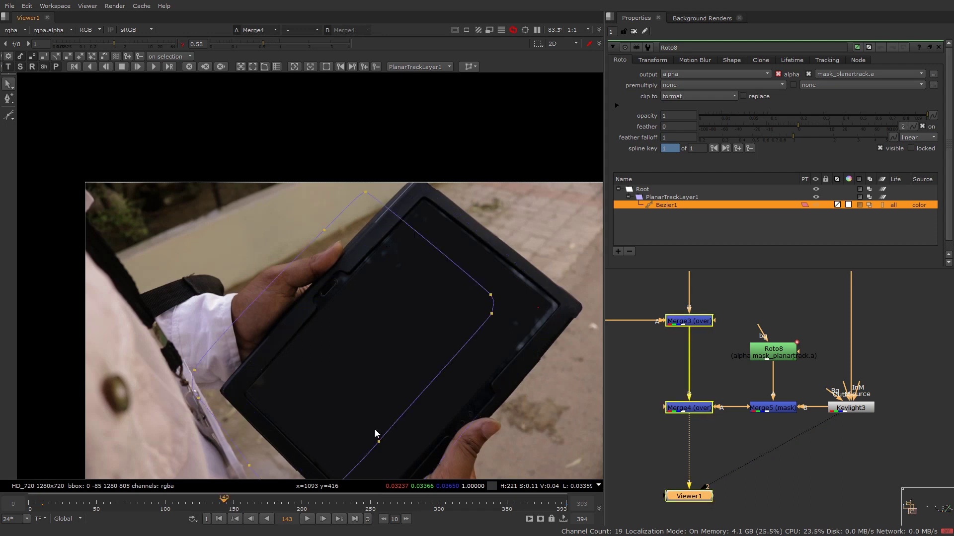